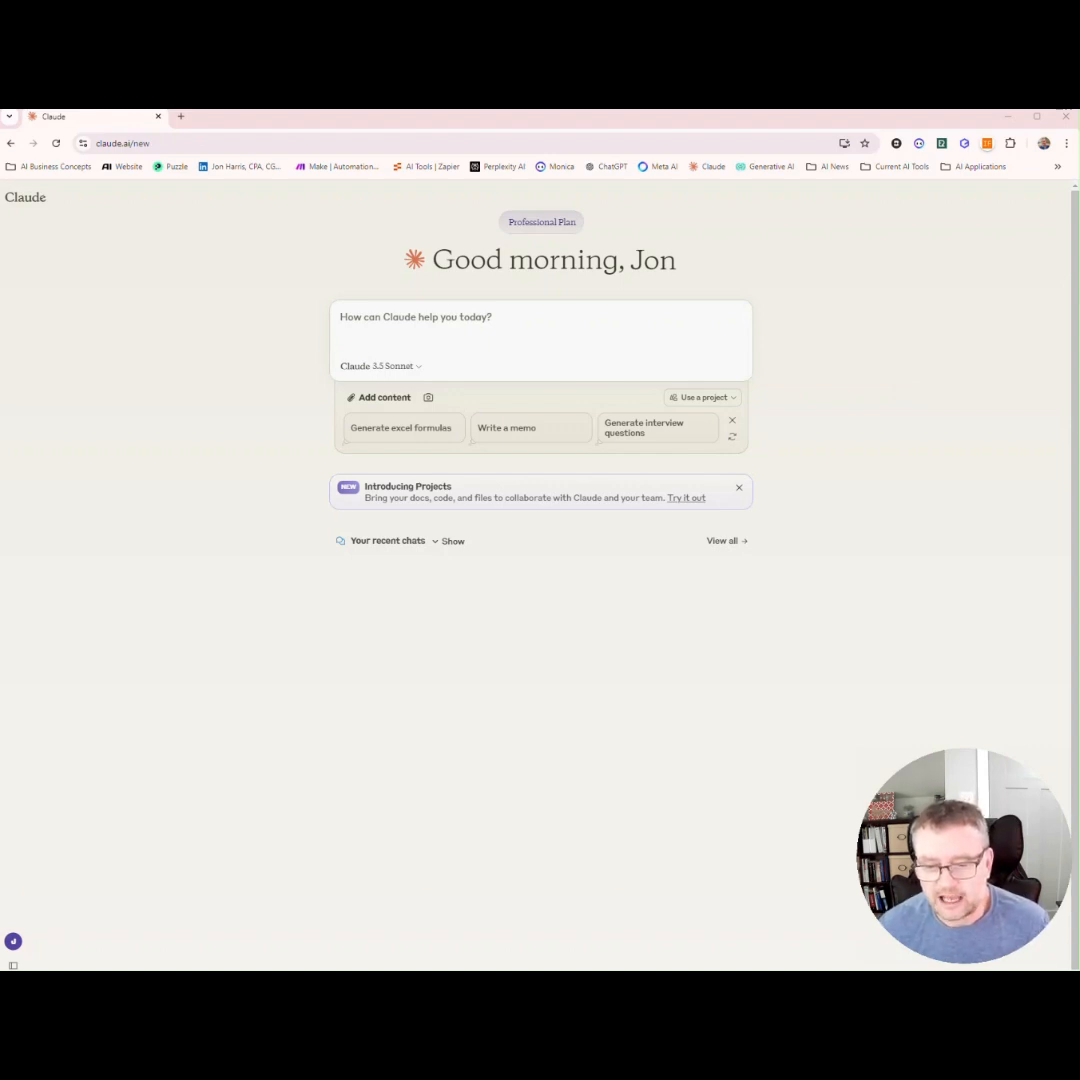
Paste the prepared prompt requesting Excel VBA code for a similar, visually appealing model.
{"action": "key", "text": "alt+Tab"}
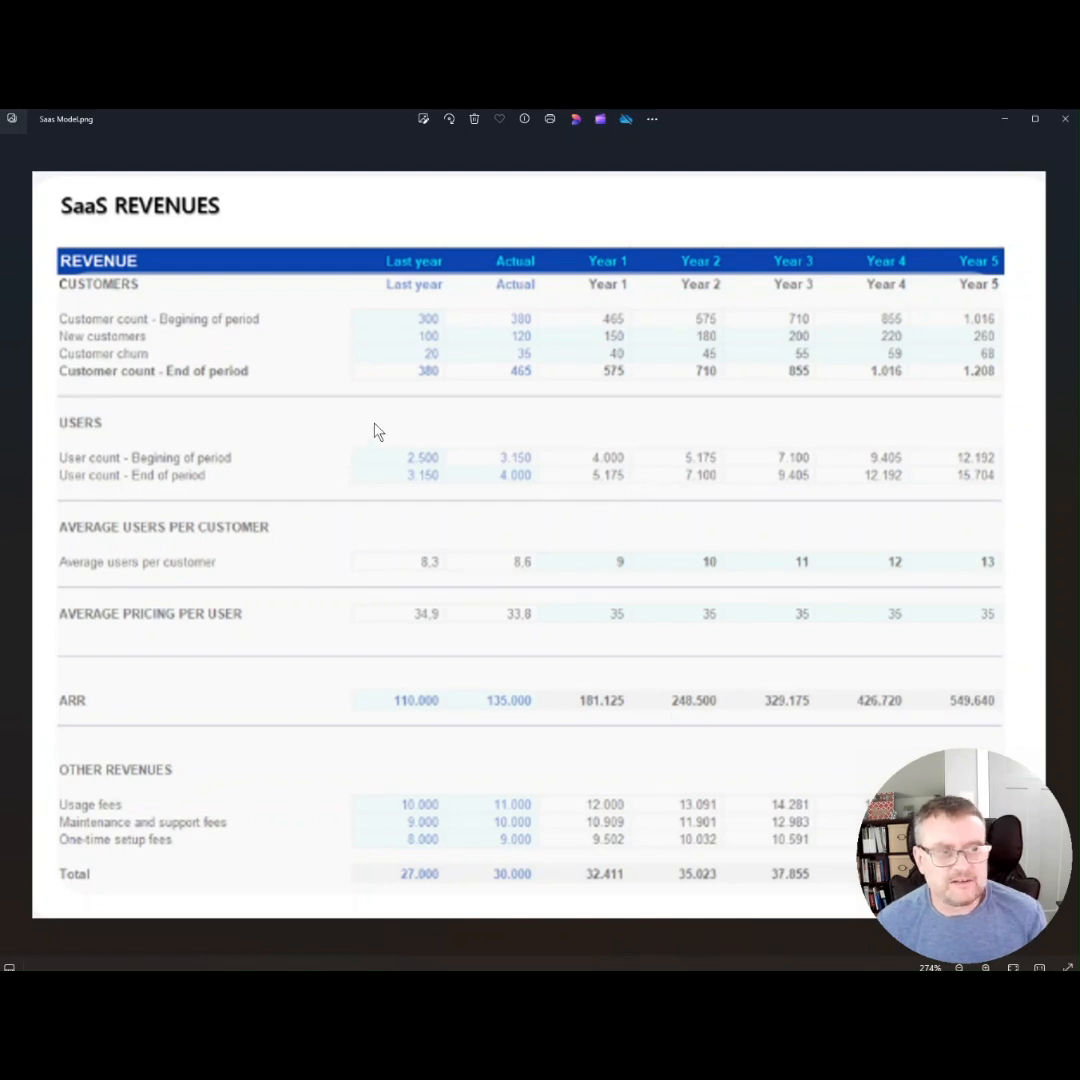
{"action": "left_click", "coordinate": [1003, 121]}
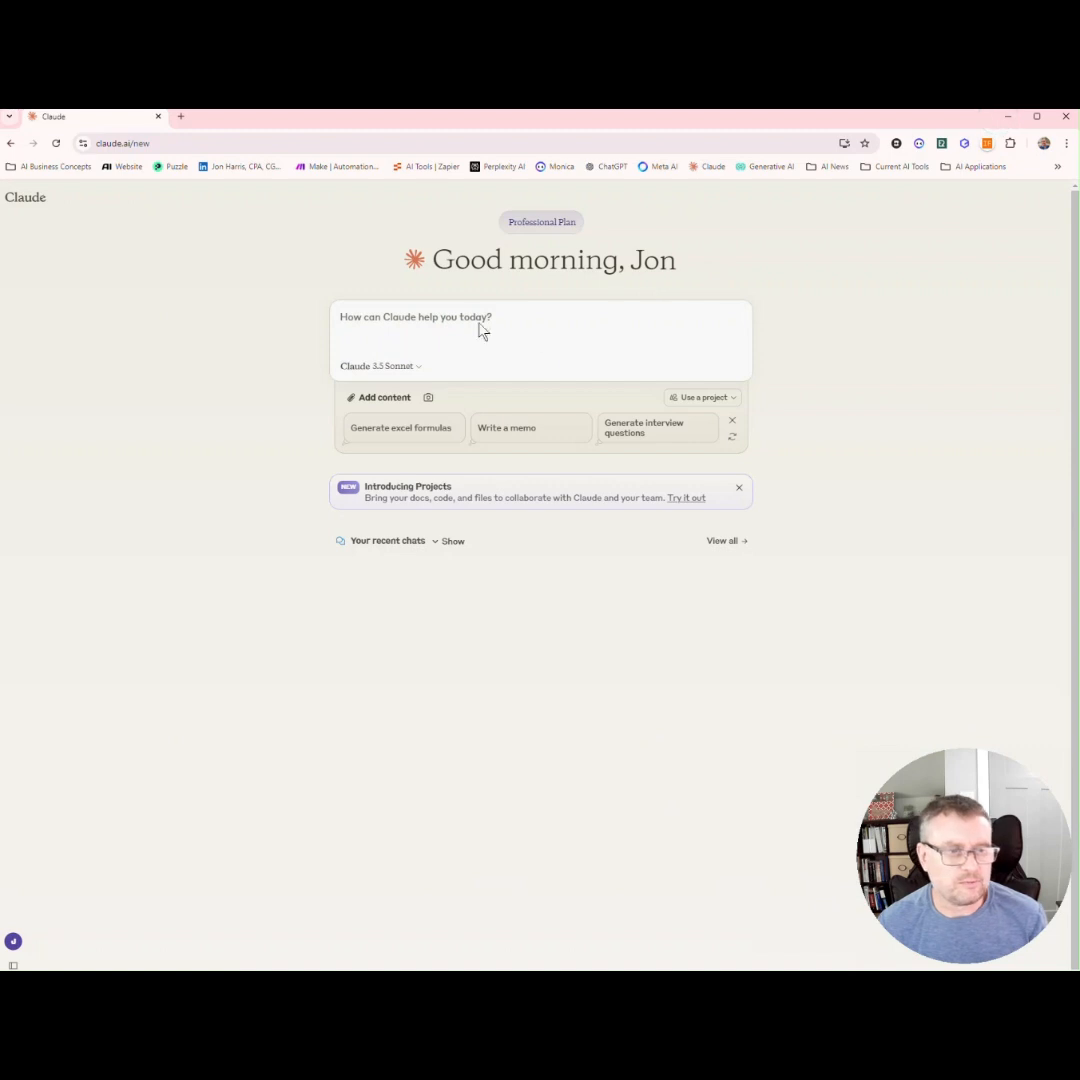
{"action": "left_click", "coordinate": [380, 366]}
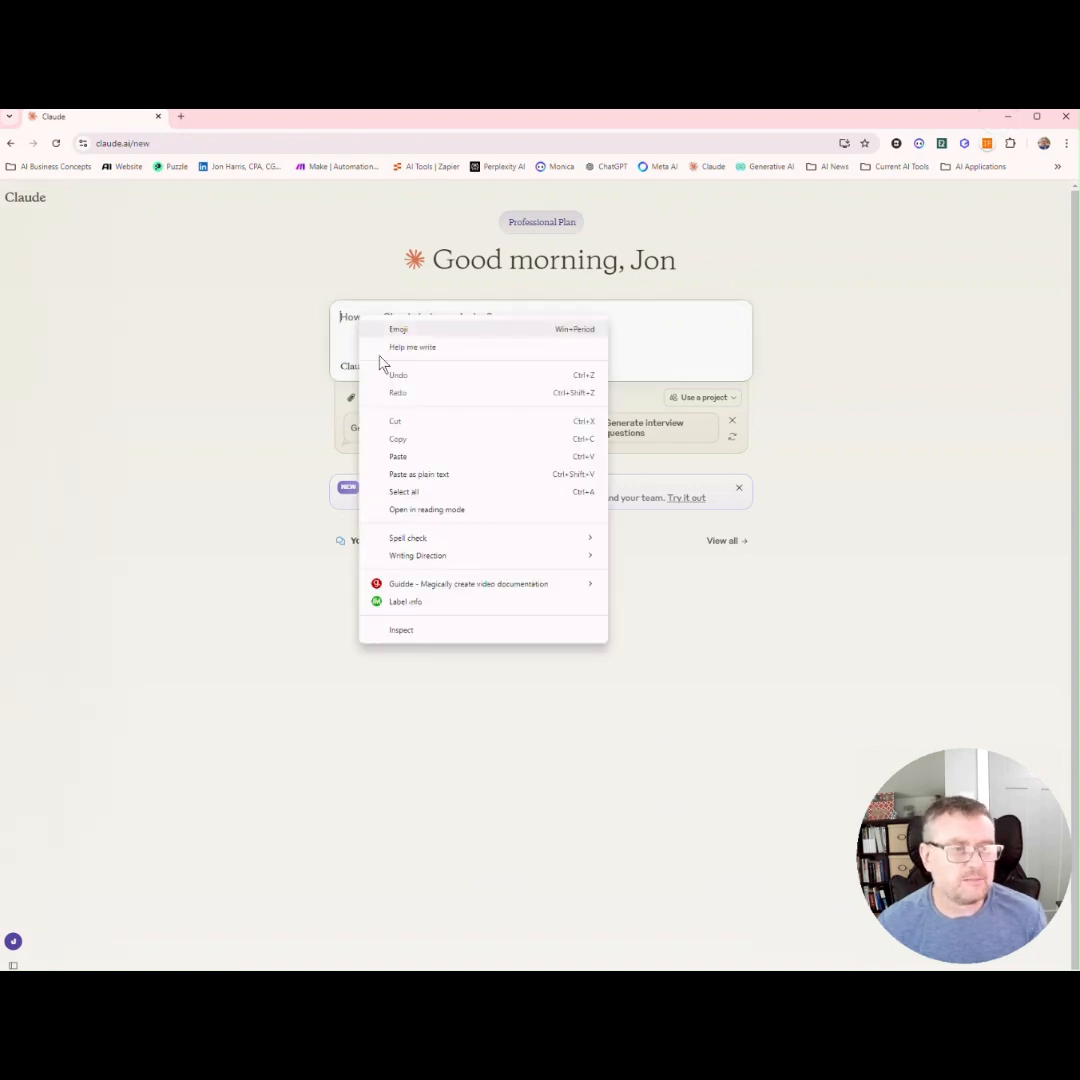
{"action": "left_click", "coordinate": [405, 370]}
{"action": "type", "text": "The attached file gives a layout of a financial model I am looking to follow. The image is not copyrighted. Can you provide VBA code I can use in Excel to follow a similar layout. Include numbers and make sure the formulas work. Update the formatting to make it visually appealing"}
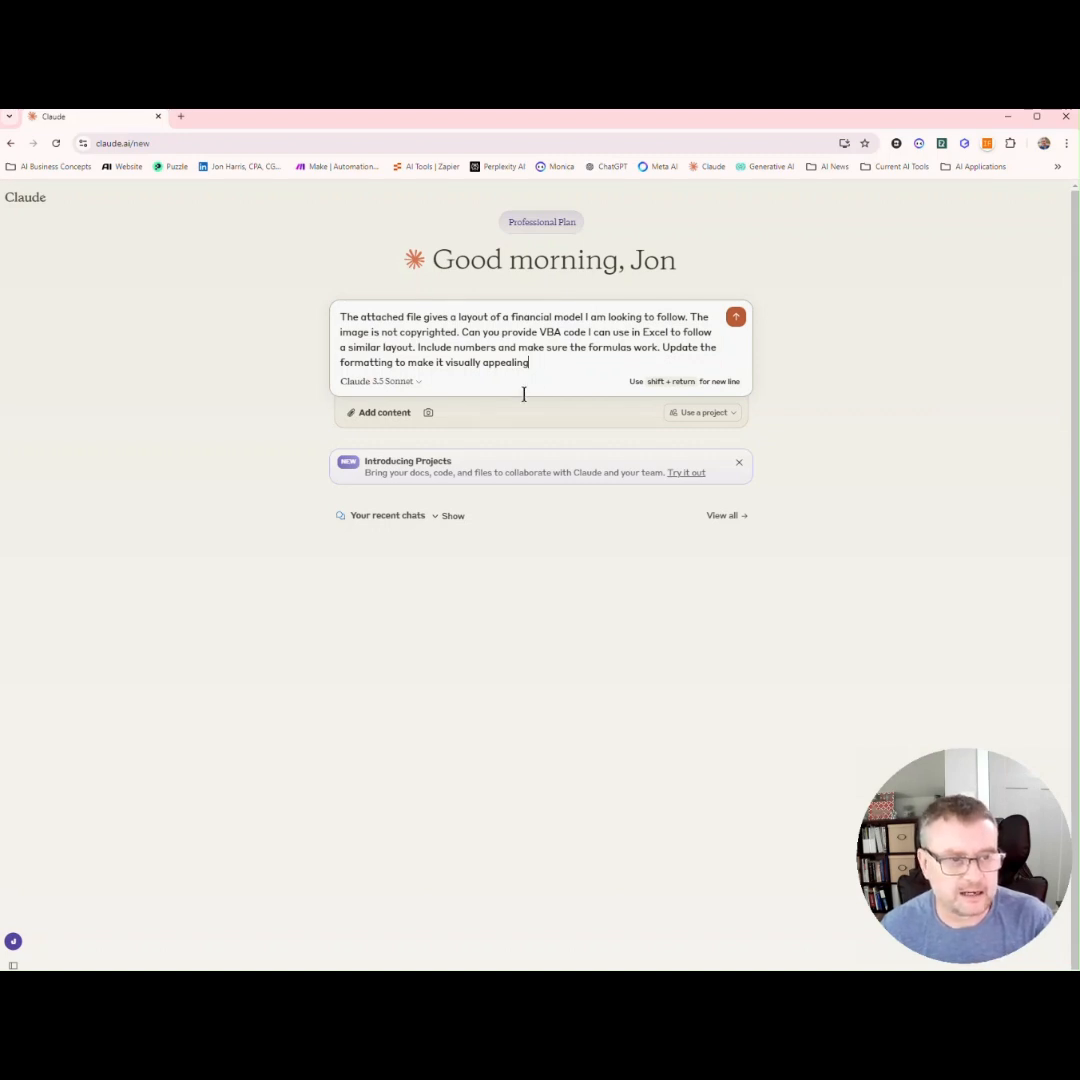
Attach the Saas Model reference image to the prompt.
{"action": "left_click", "coordinate": [360, 418]}
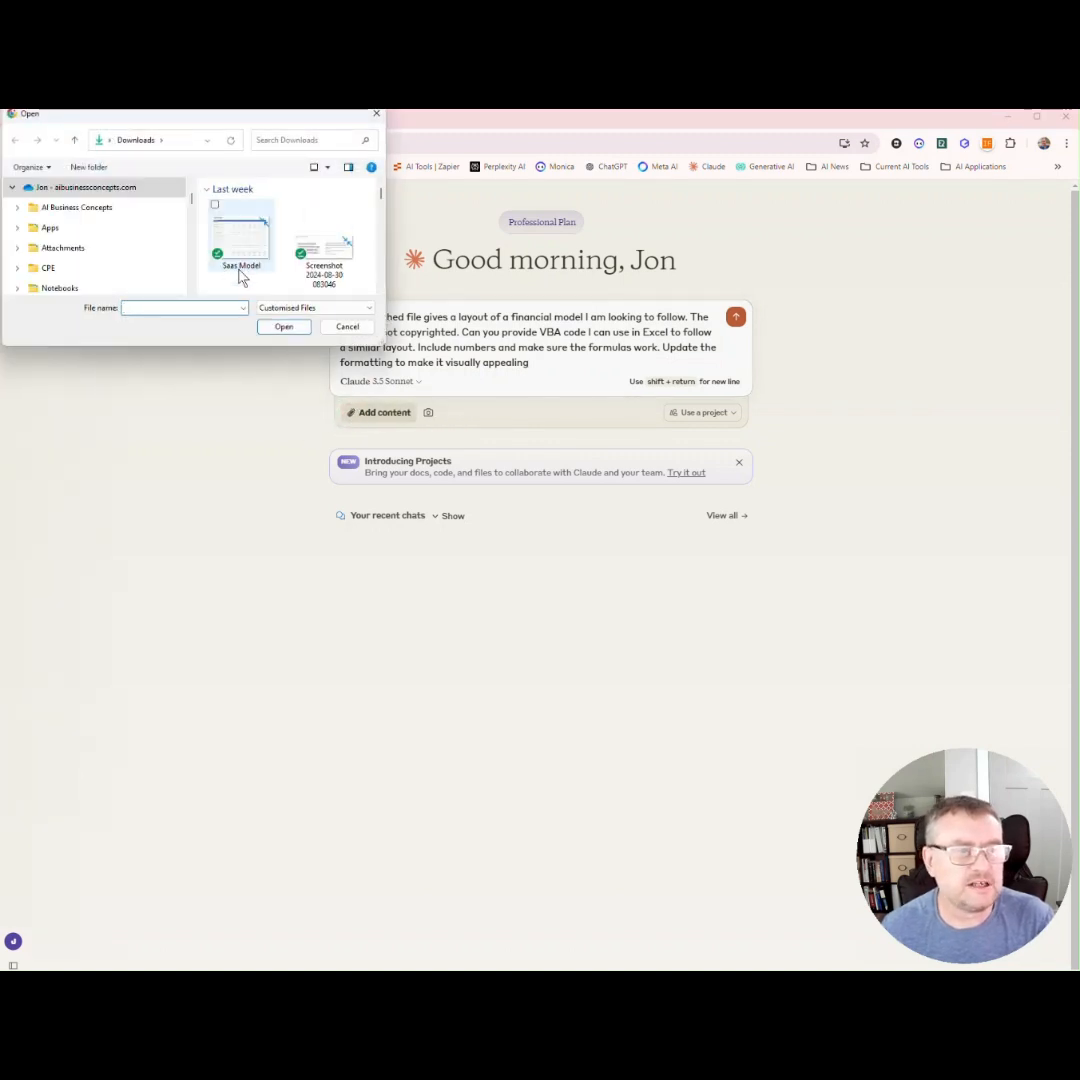
{"action": "double_click", "coordinate": [240, 240]}
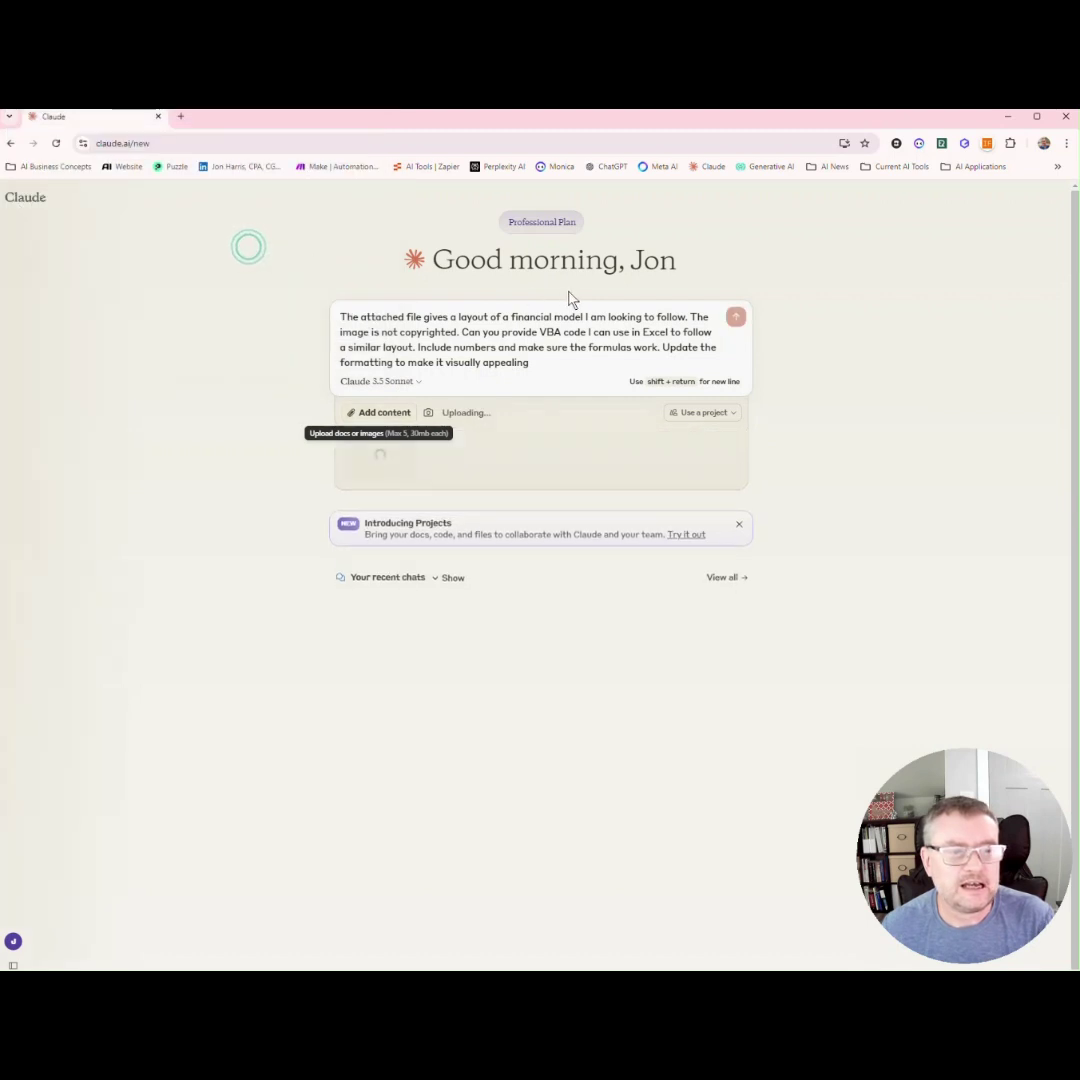
Send the prompt and copy the generated CreateSaaSRevenueModel VBA code once complete.
{"action": "left_click", "coordinate": [736, 318]}
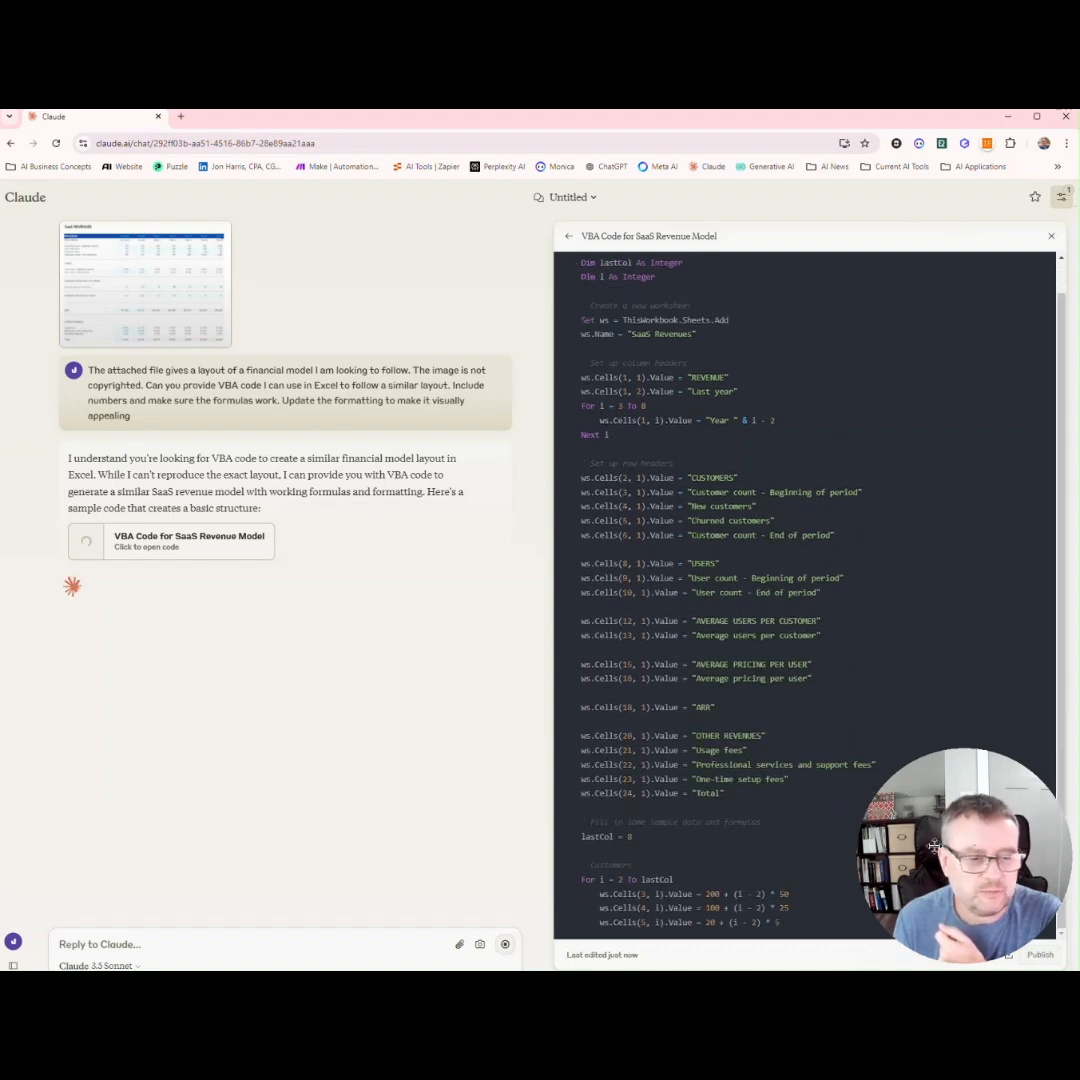
{"action": "left_click_drag", "start_coordinate": [933, 846], "coordinate": [230, 825]}
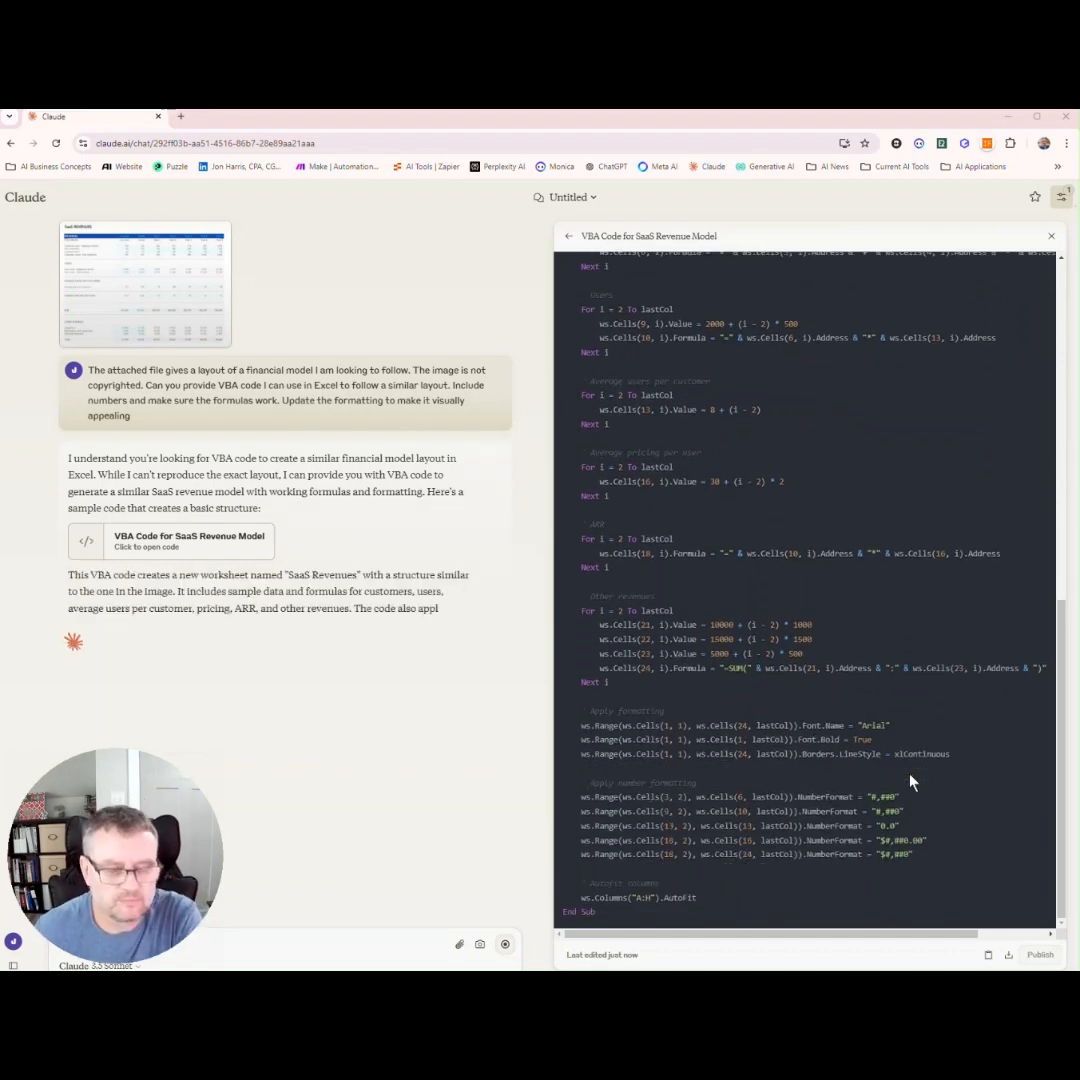
{"action": "scroll", "coordinate": [980, 603], "scroll_direction": "up", "scroll_amount": 2}
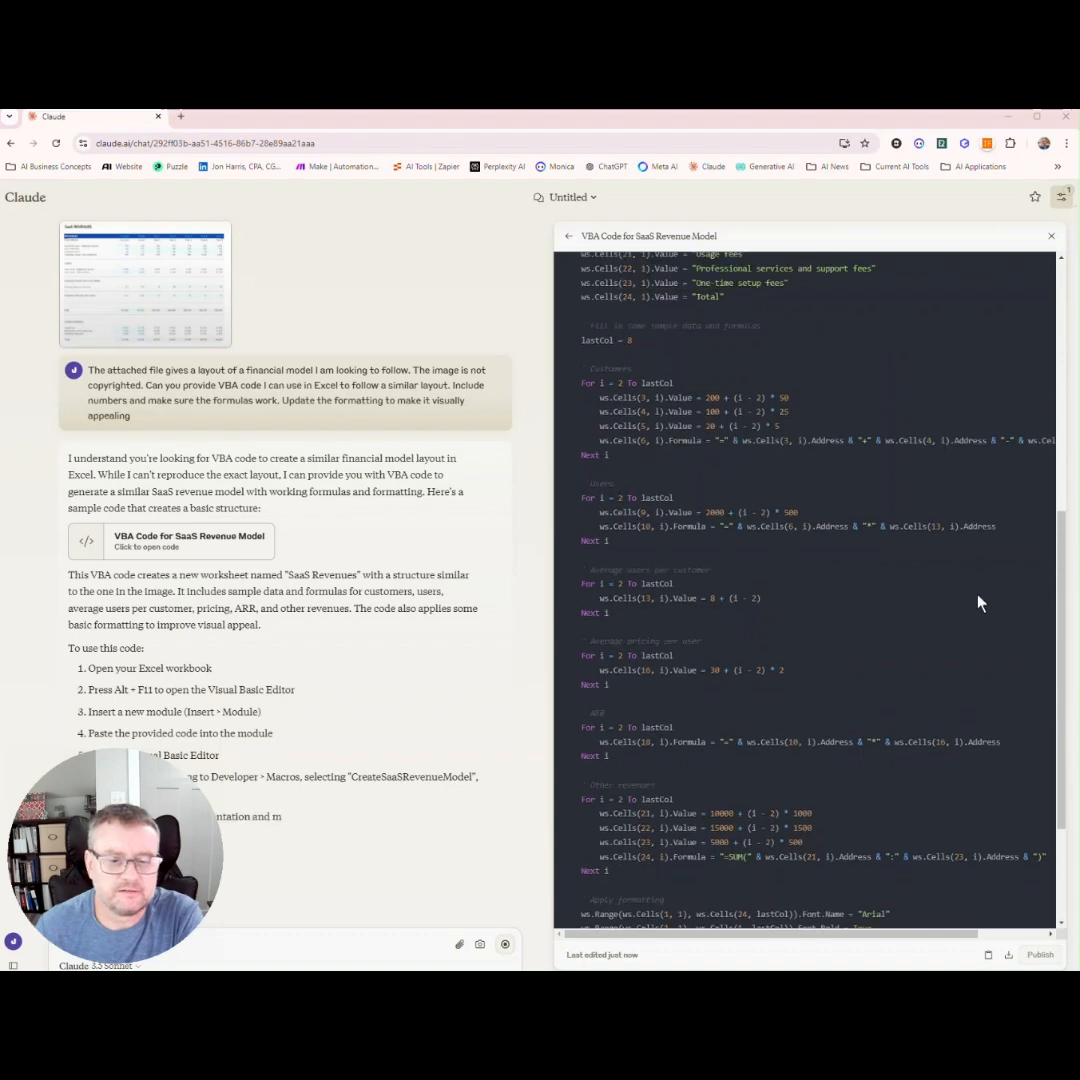
{"action": "scroll", "coordinate": [980, 603], "scroll_direction": "down", "scroll_amount": 2}
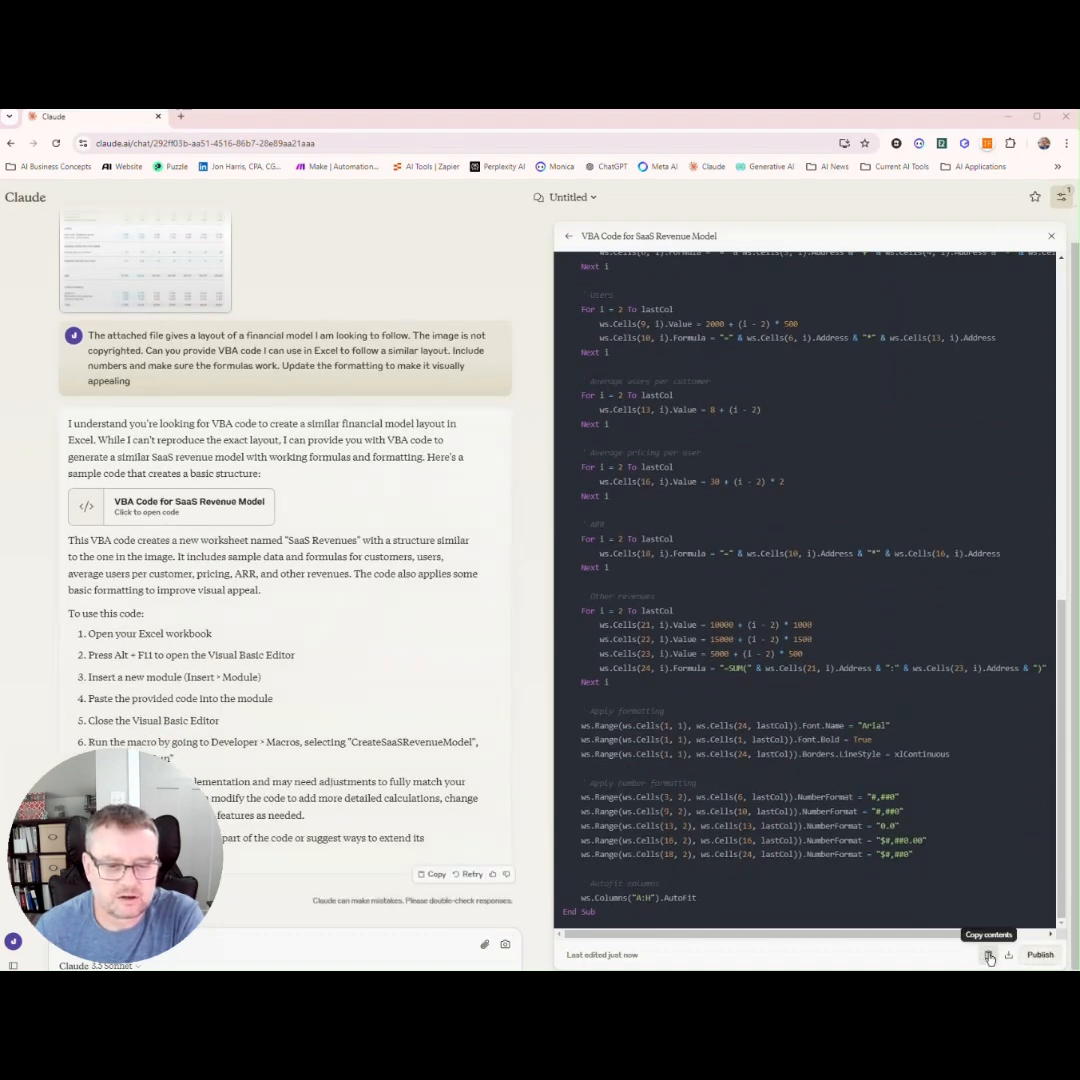
{"action": "left_click", "coordinate": [989, 957]}
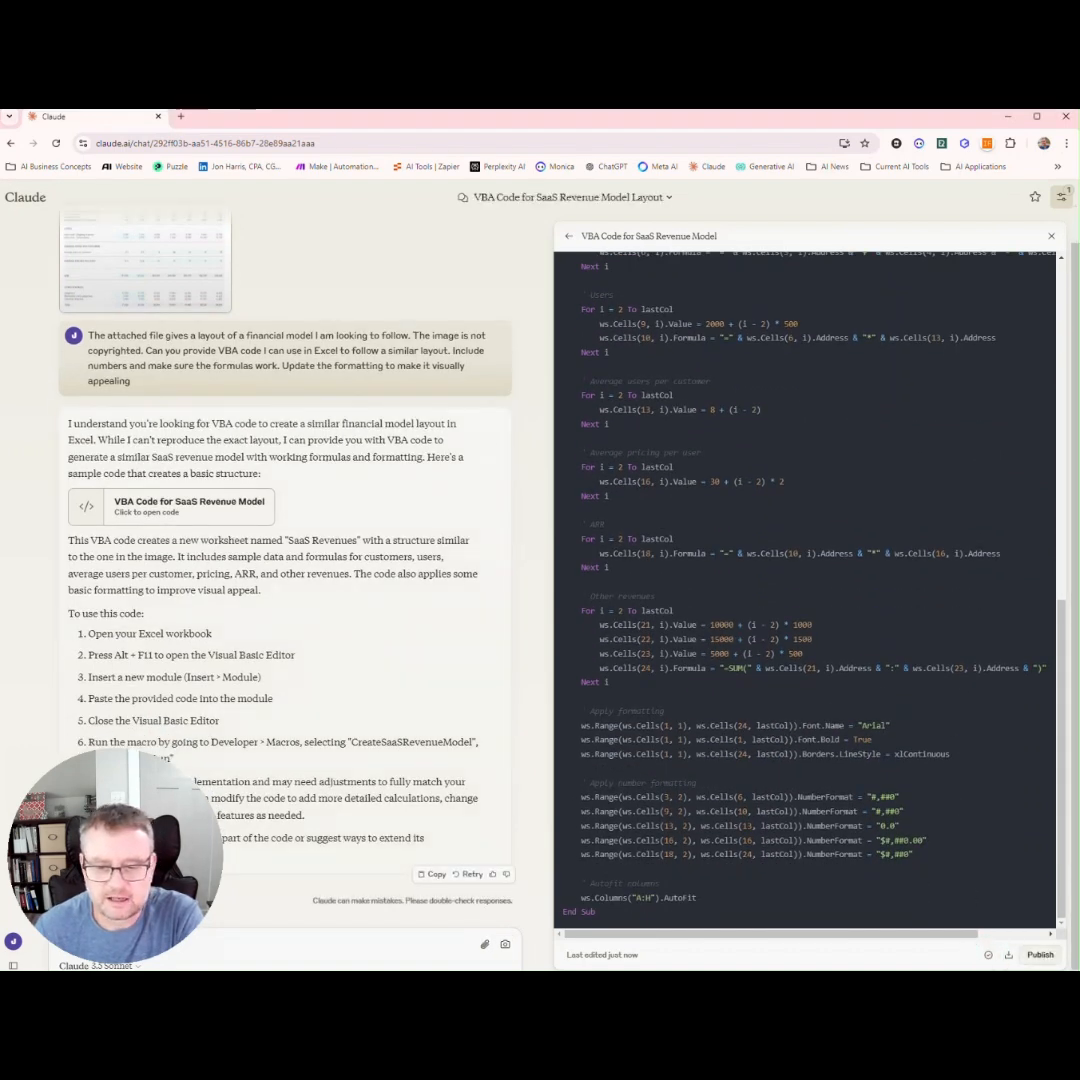
Insert a new module in the VBA editor, paste the code, and return to Book1.
{"action": "key", "text": "alt+Tab"}
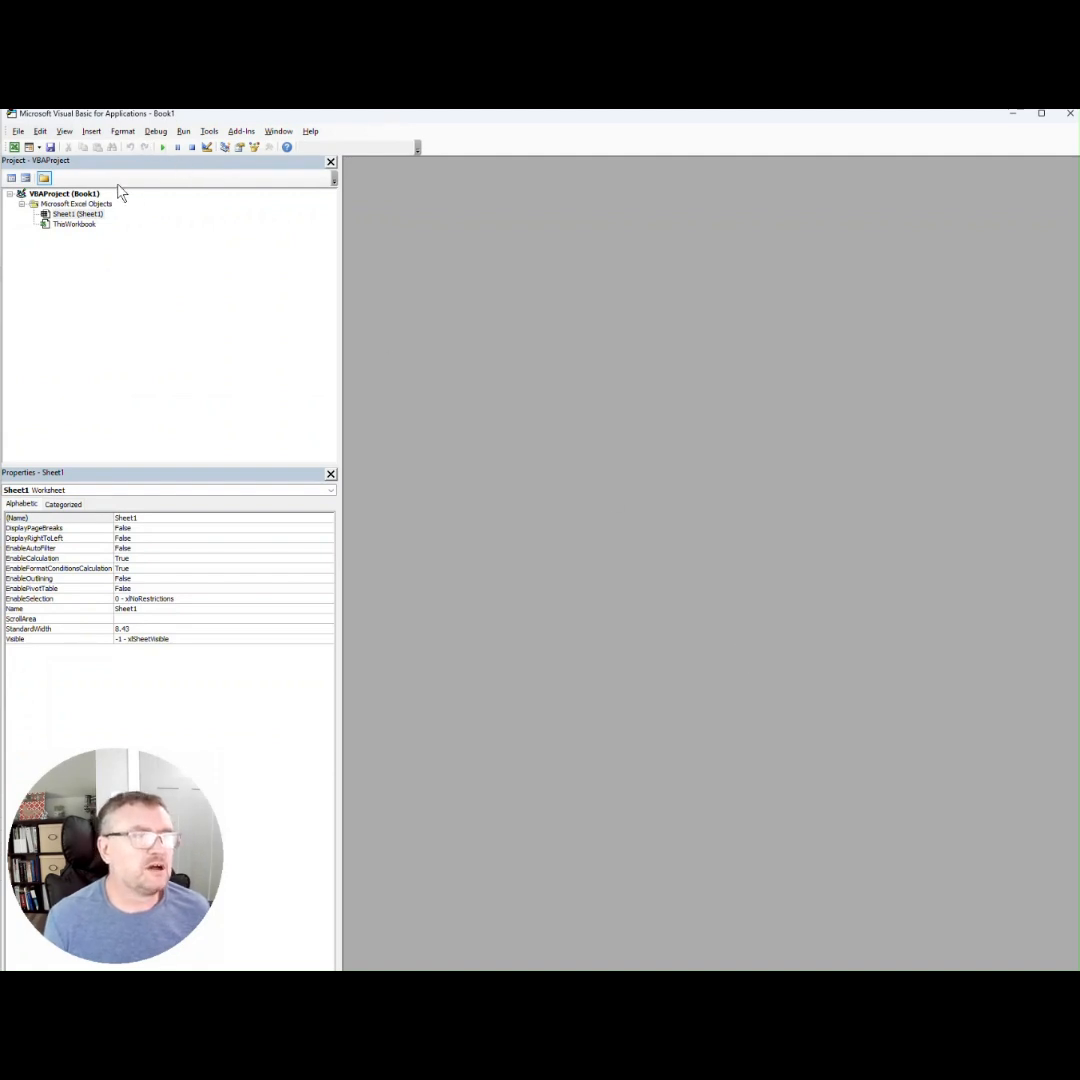
{"action": "left_click", "coordinate": [92, 131]}
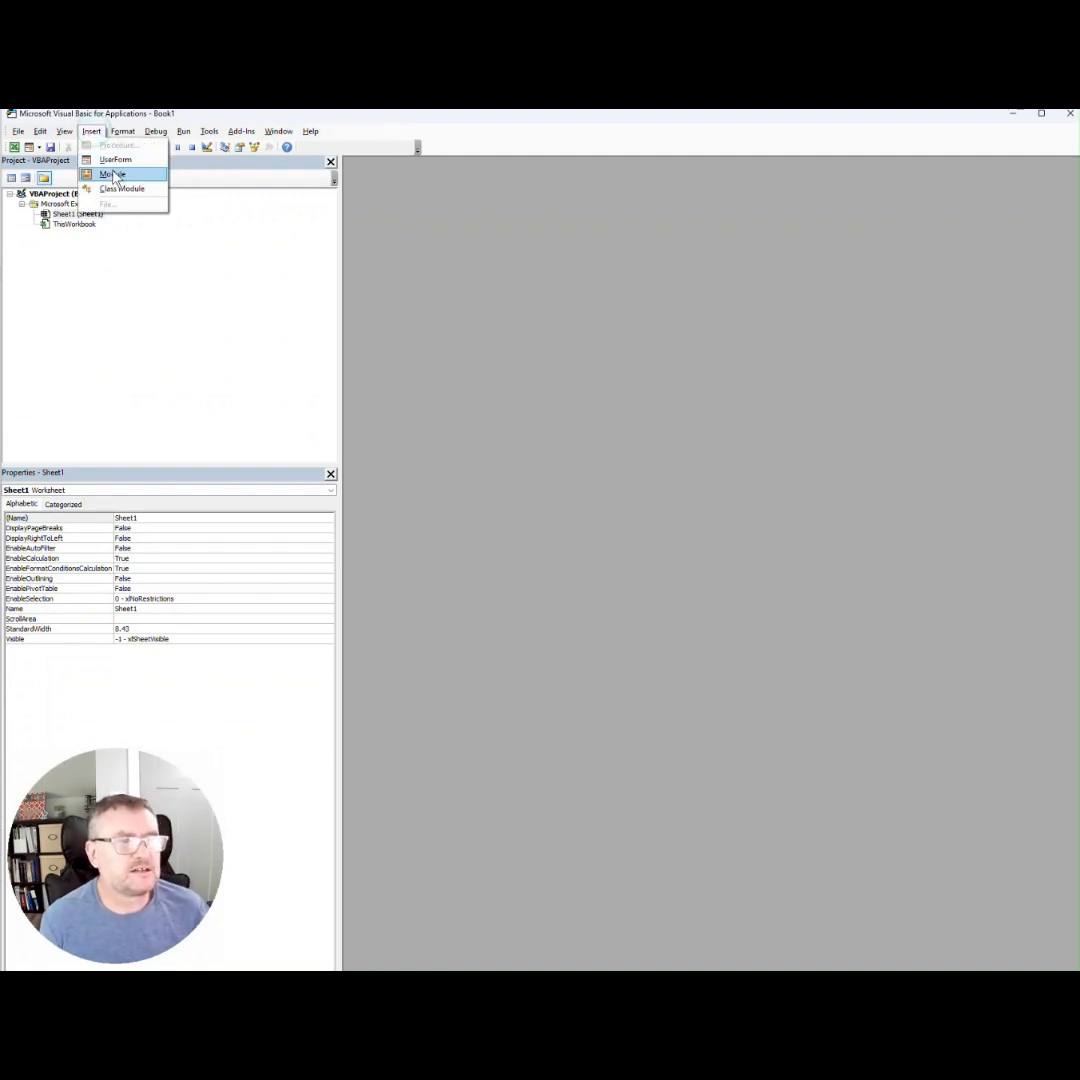
{"action": "left_click", "coordinate": [113, 176]}
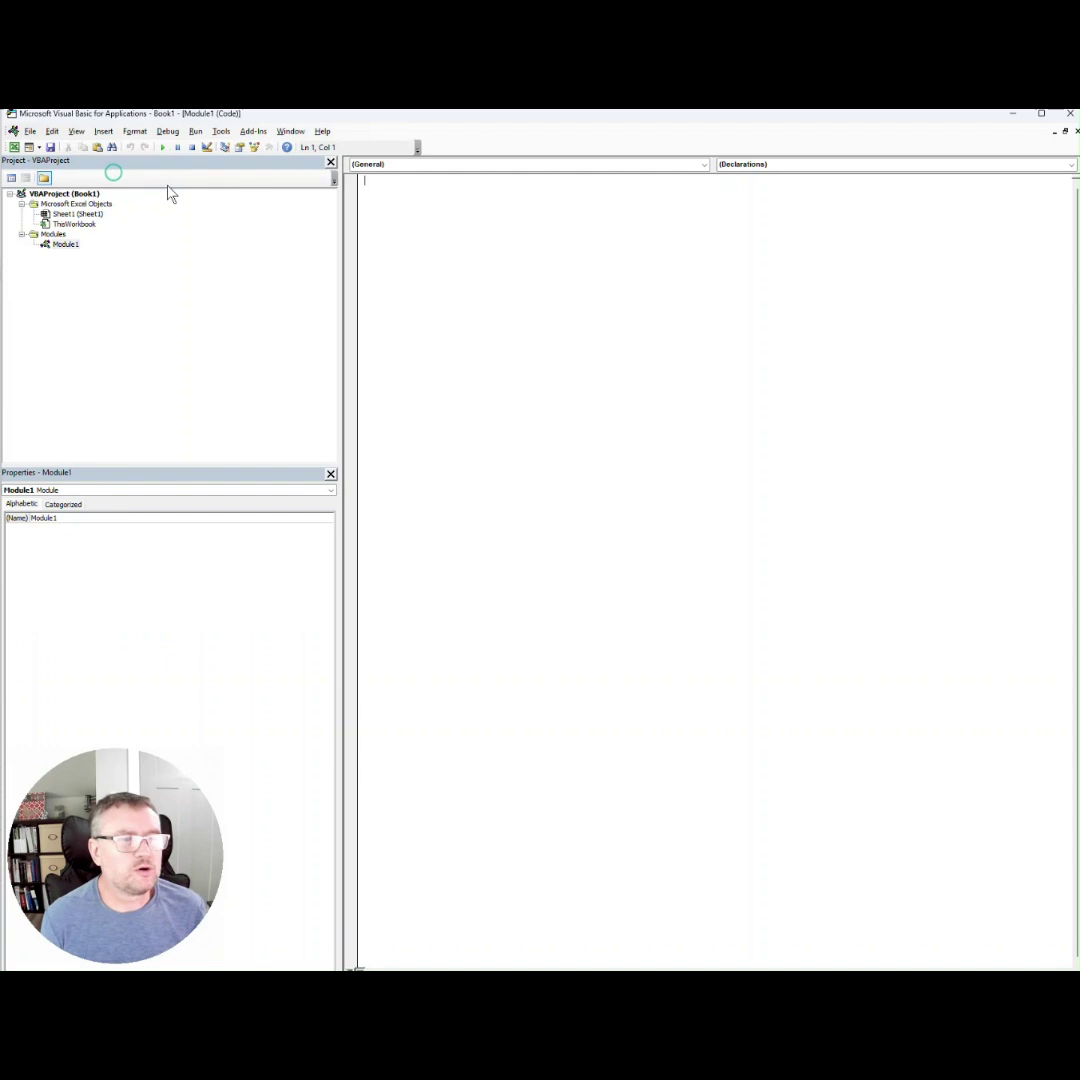
{"action": "right_click", "coordinate": [398, 204]}
{"action": "left_click", "coordinate": [483, 312]}
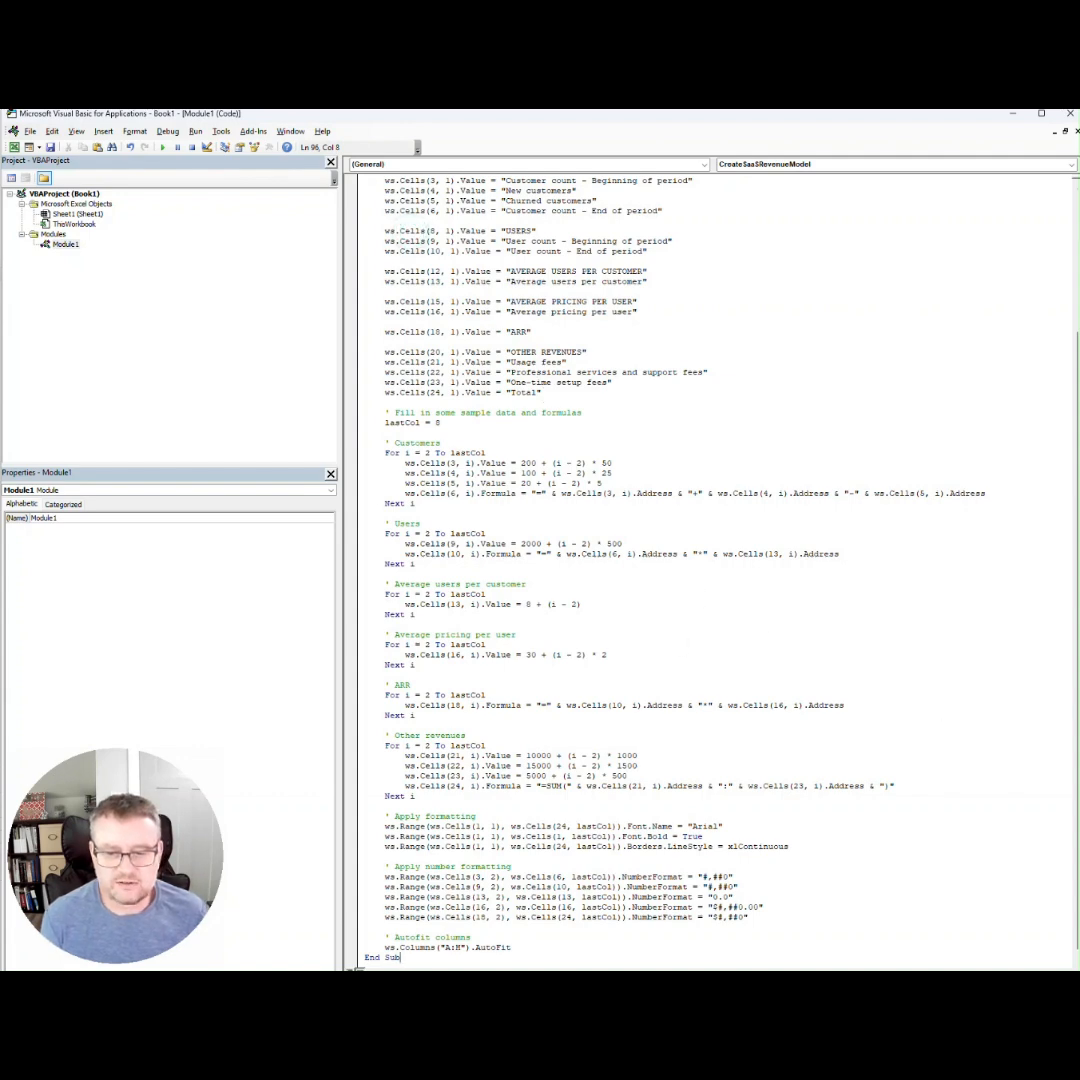
{"action": "key", "text": "alt+F11"}
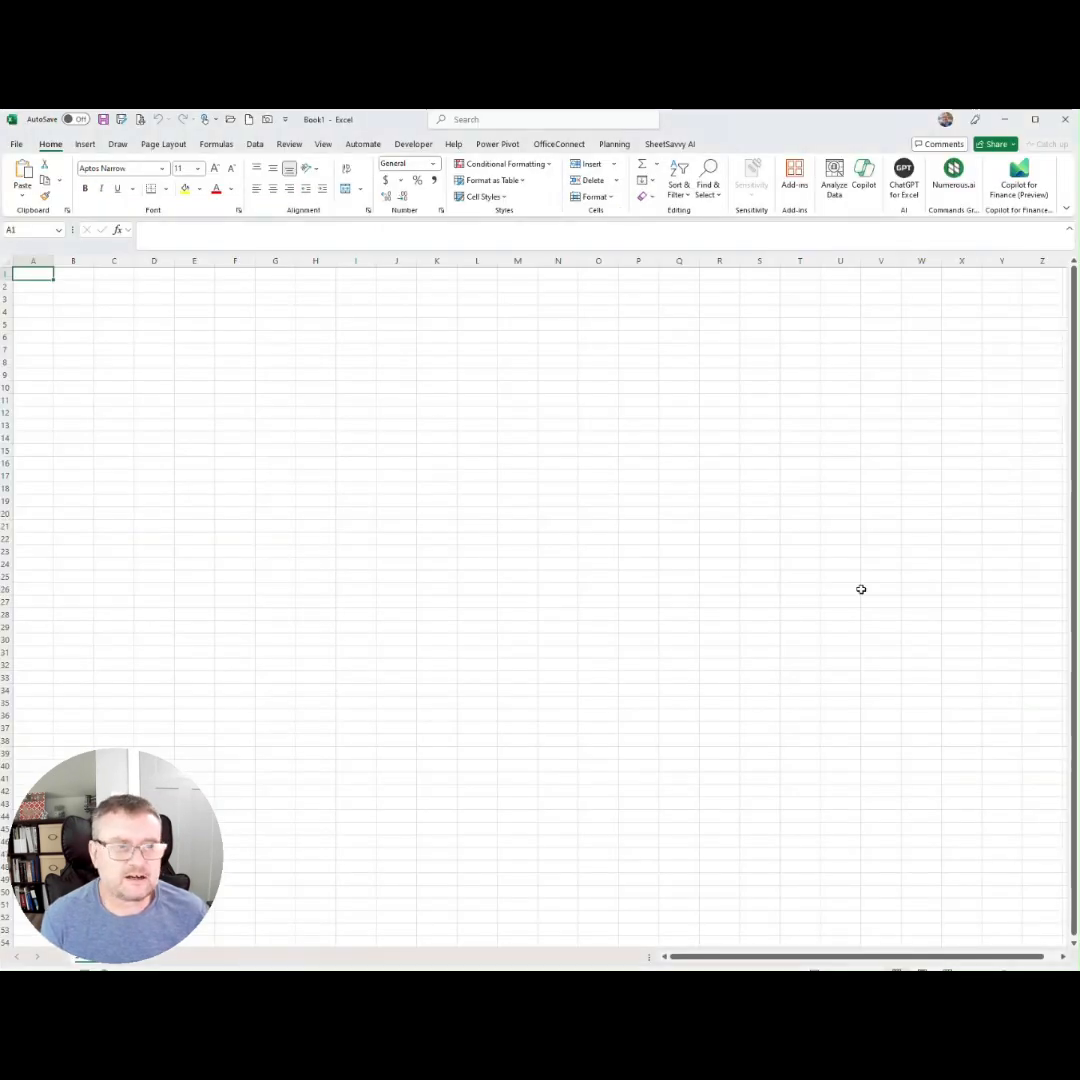
Run the CreateSaaSRevenueModel macro to build the formatted SaaS Revenues sheet.
{"action": "left_click", "coordinate": [413, 144]}
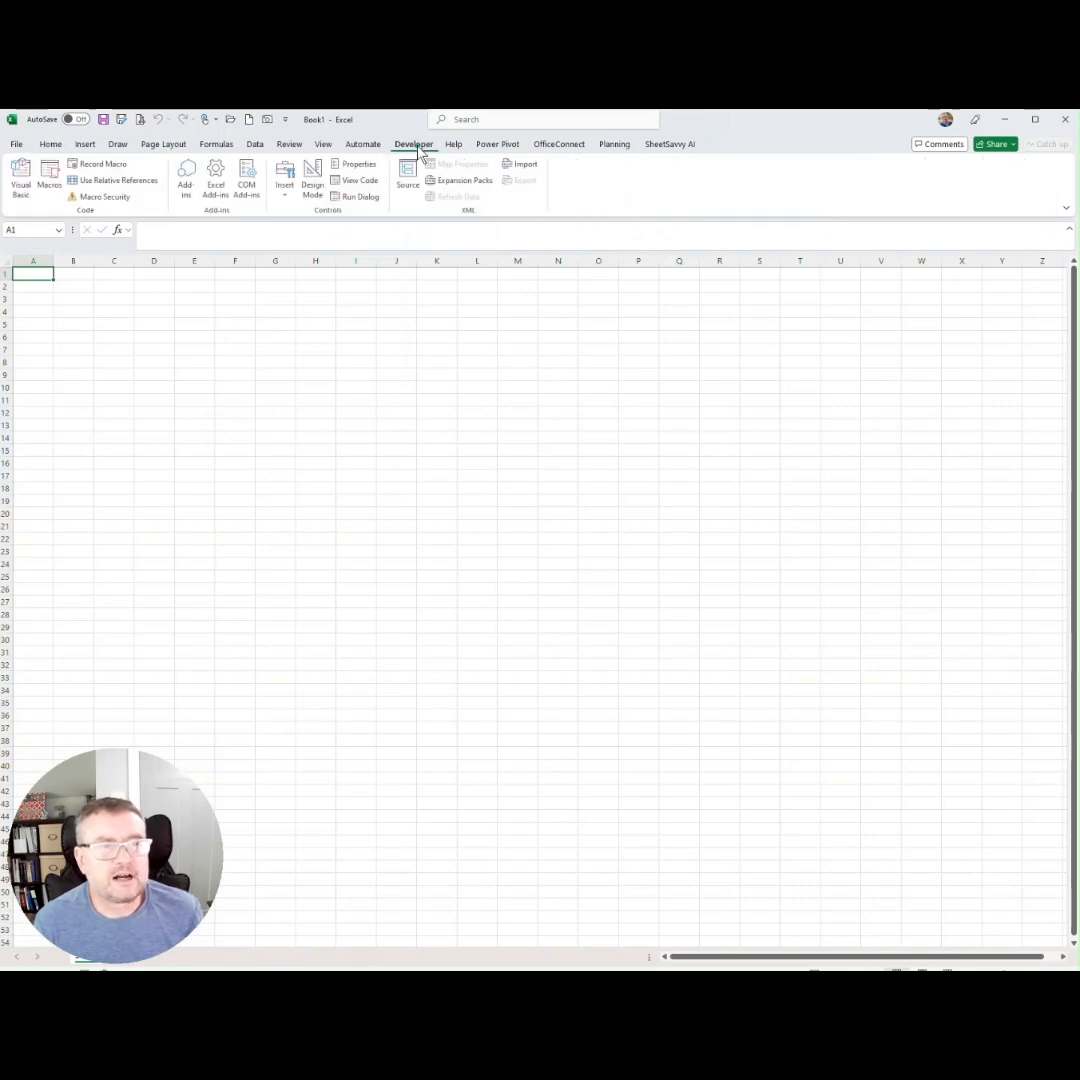
{"action": "left_click", "coordinate": [50, 178]}
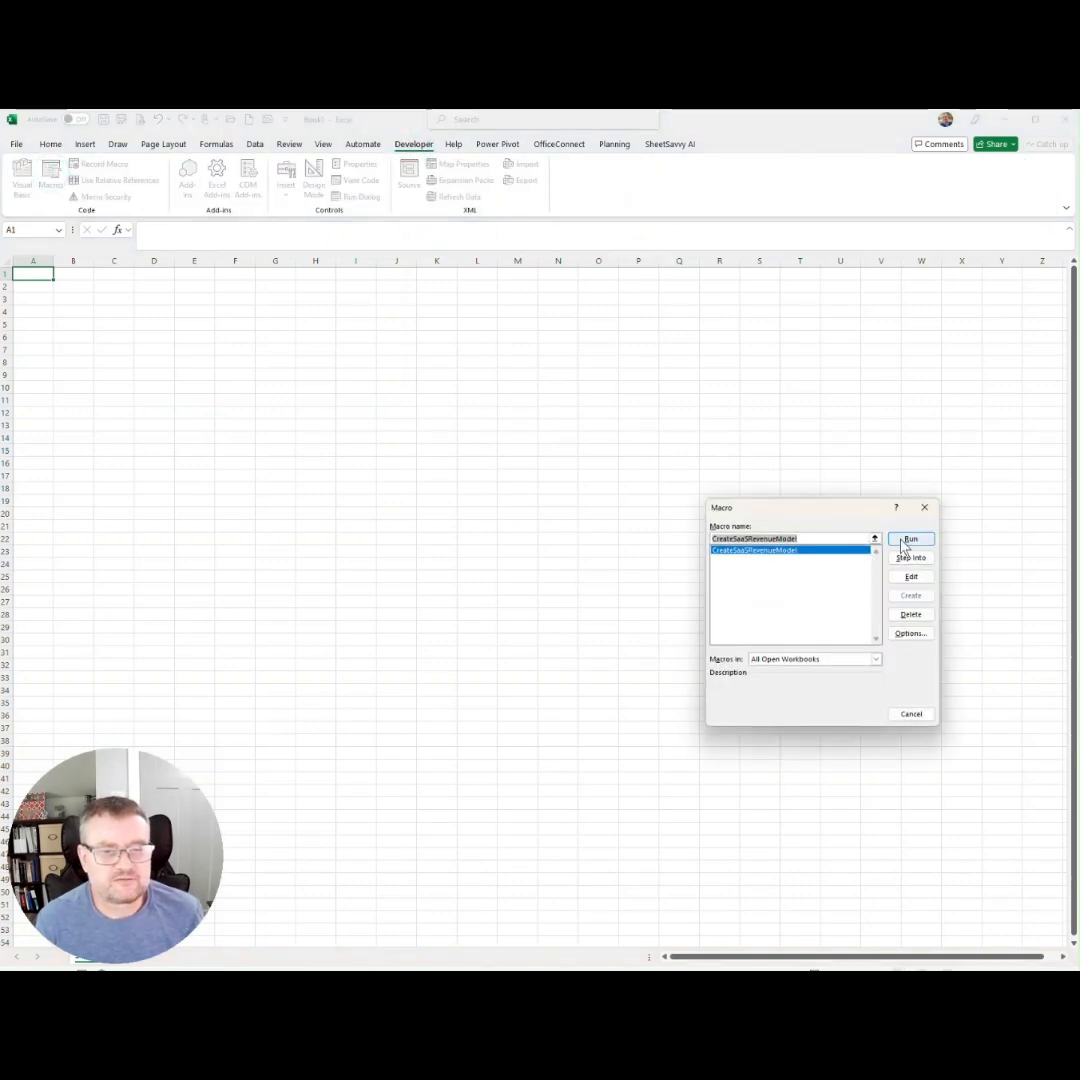
{"action": "left_click", "coordinate": [911, 538]}
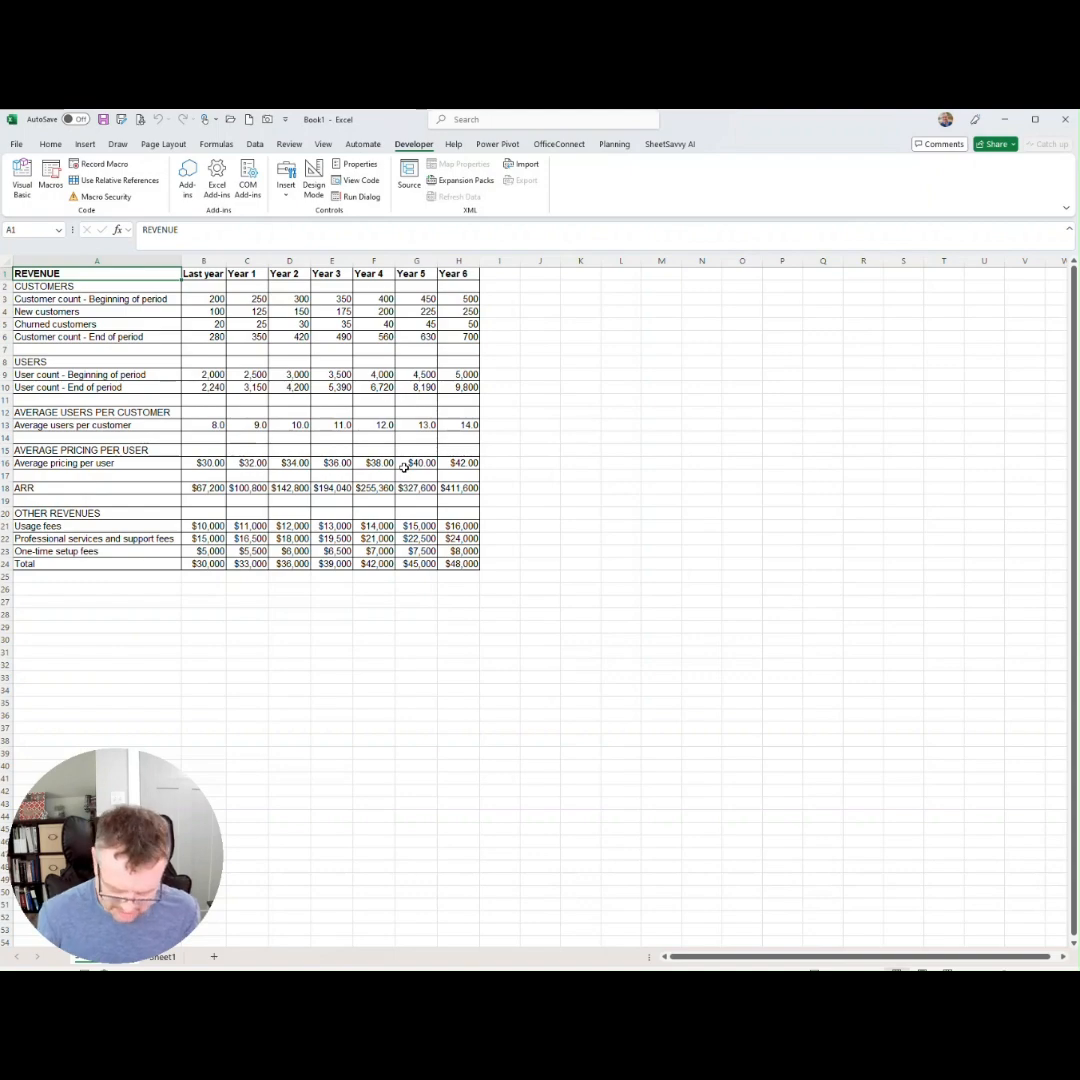
Arrange the Excel table above the SaaS Model.png image for side-by-side comparison.
{"action": "key", "text": "alt+F11"}
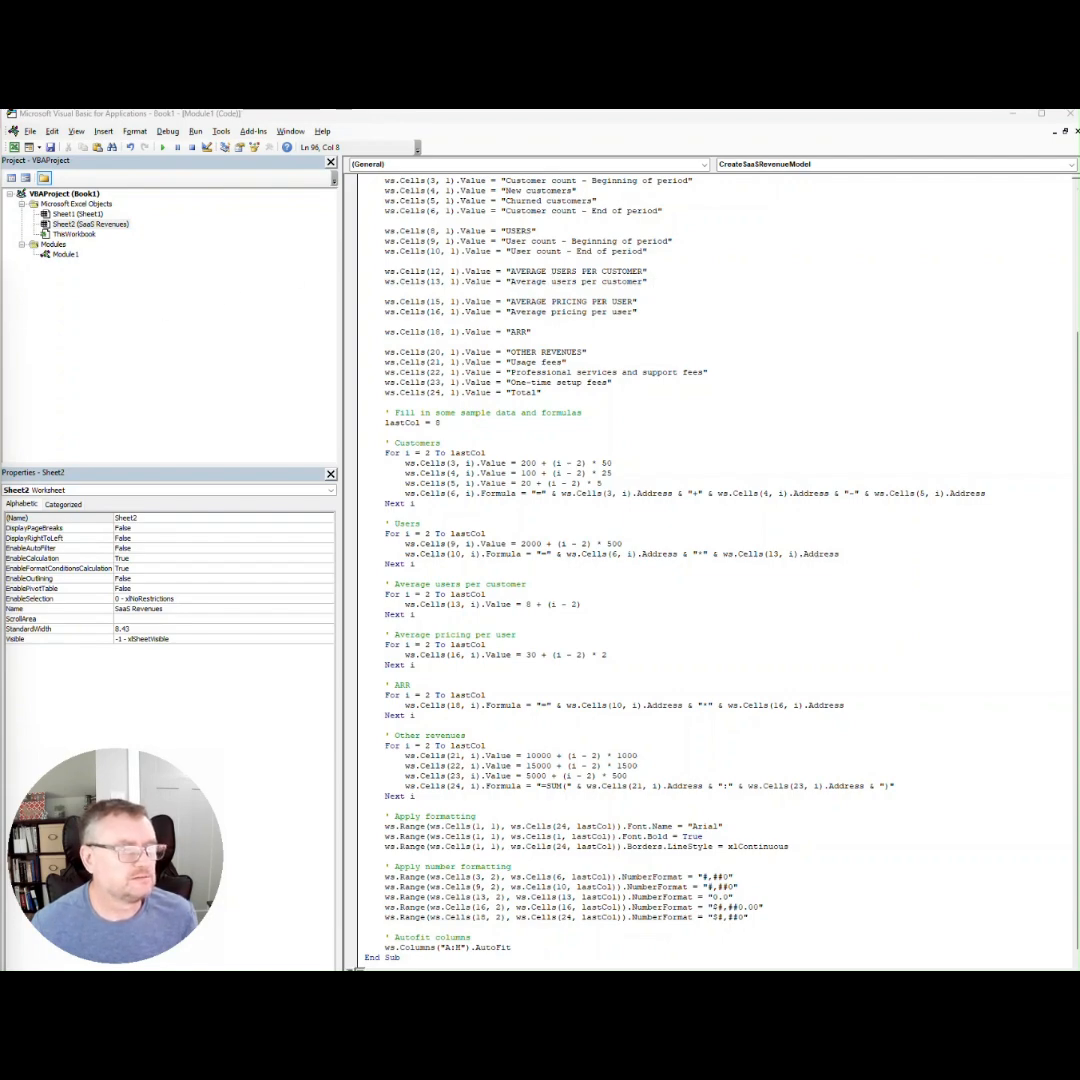
{"action": "mouse_move", "coordinate": [150, 280]}
{"action": "left_mouse_down"}
{"action": "mouse_move", "coordinate": [730, 298]}
{"action": "mouse_move", "coordinate": [876, 158]}
{"action": "left_mouse_up"}
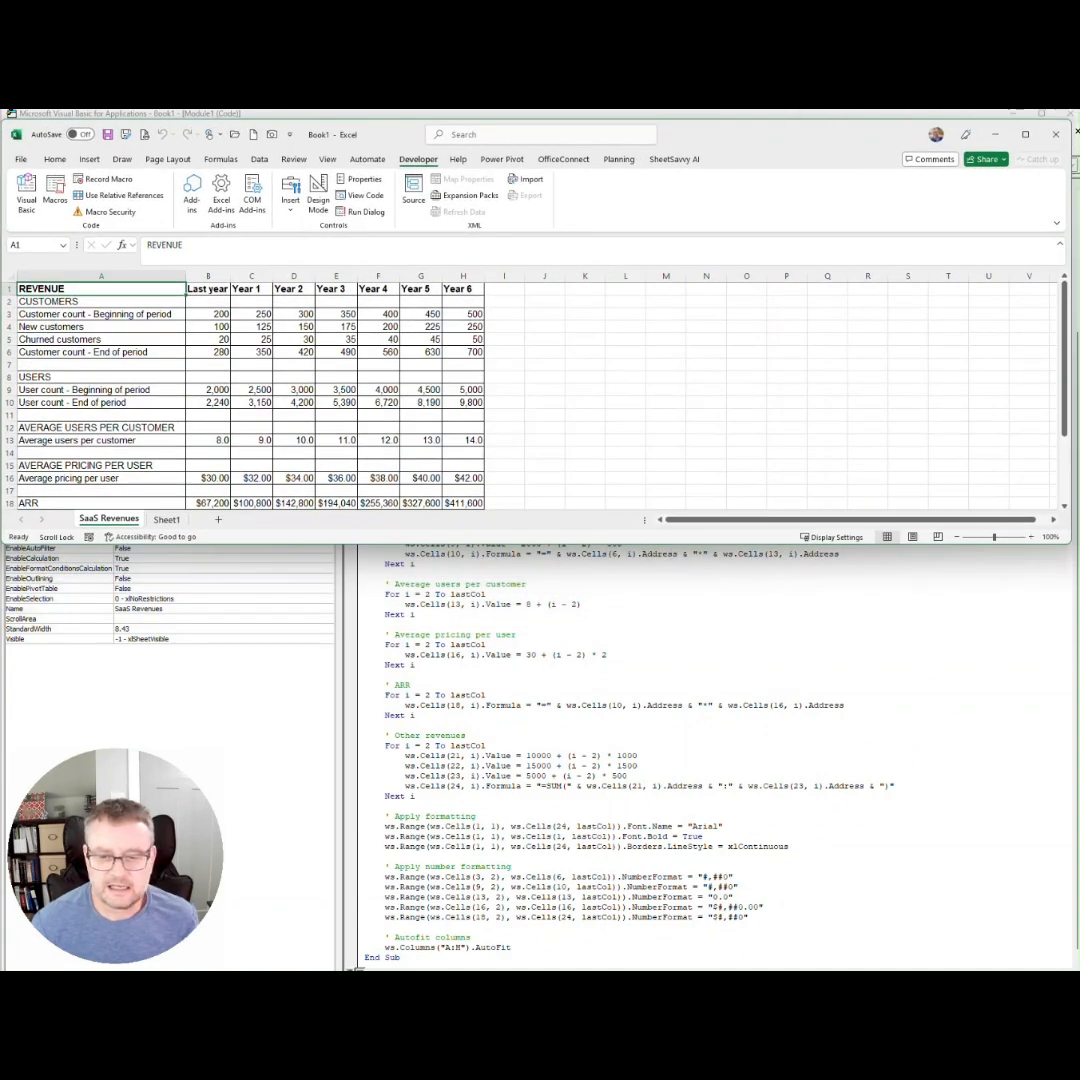
{"action": "key", "text": "alt+Tab"}
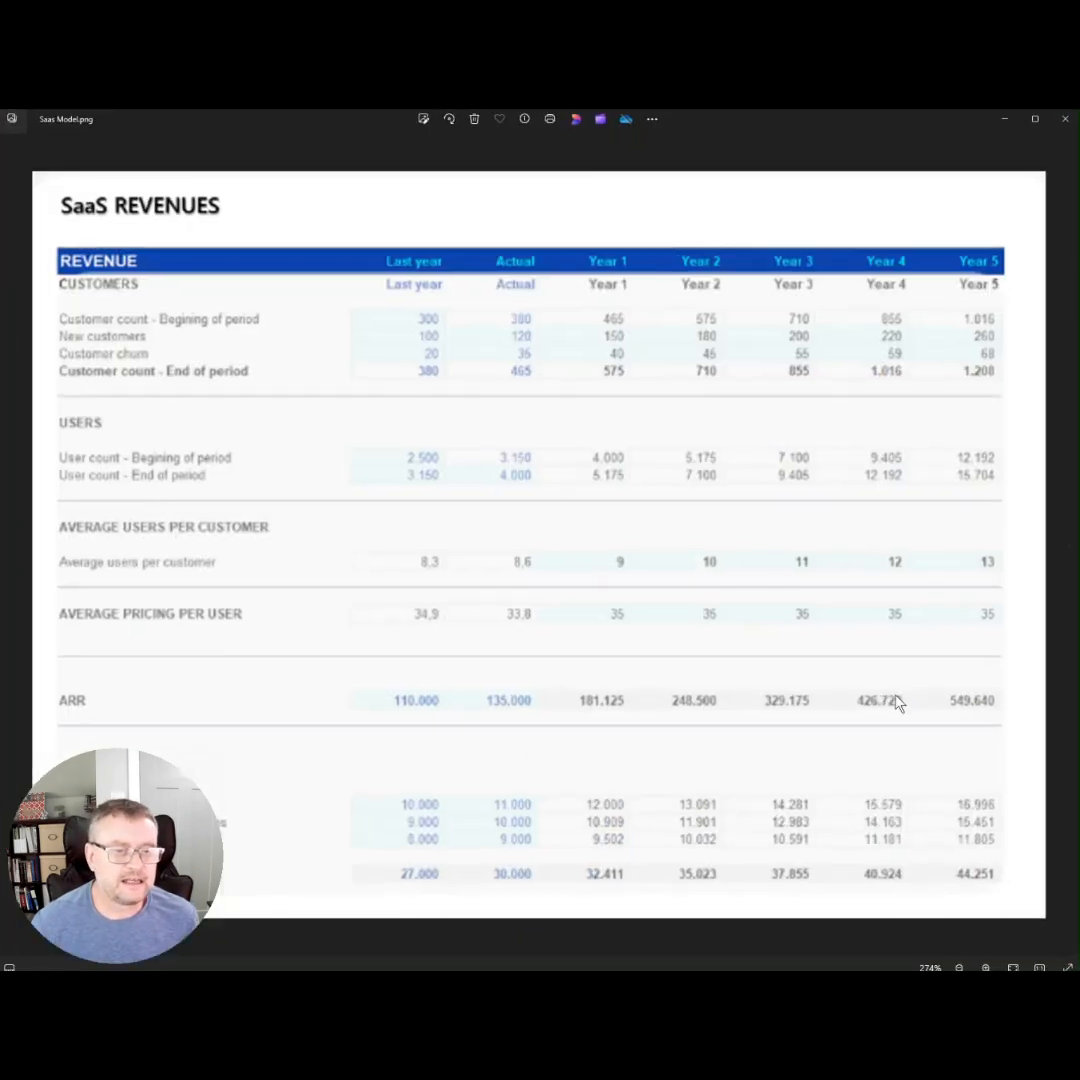
{"action": "mouse_move", "coordinate": [704, 138]}
{"action": "left_mouse_down"}
{"action": "mouse_move", "coordinate": [458, 565]}
{"action": "mouse_move", "coordinate": [700, 567]}
{"action": "left_mouse_up"}
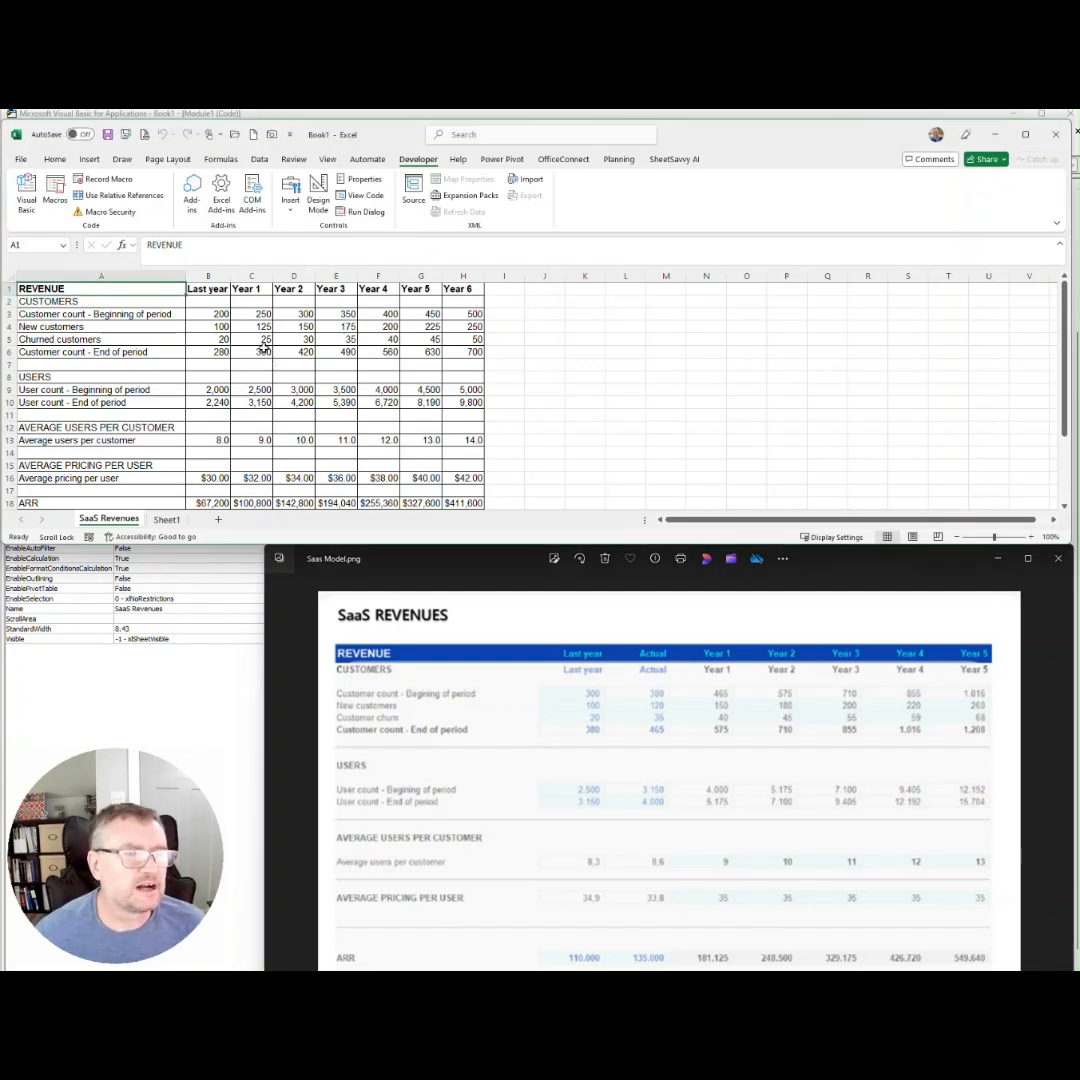
{"action": "left_click", "coordinate": [263, 350]}
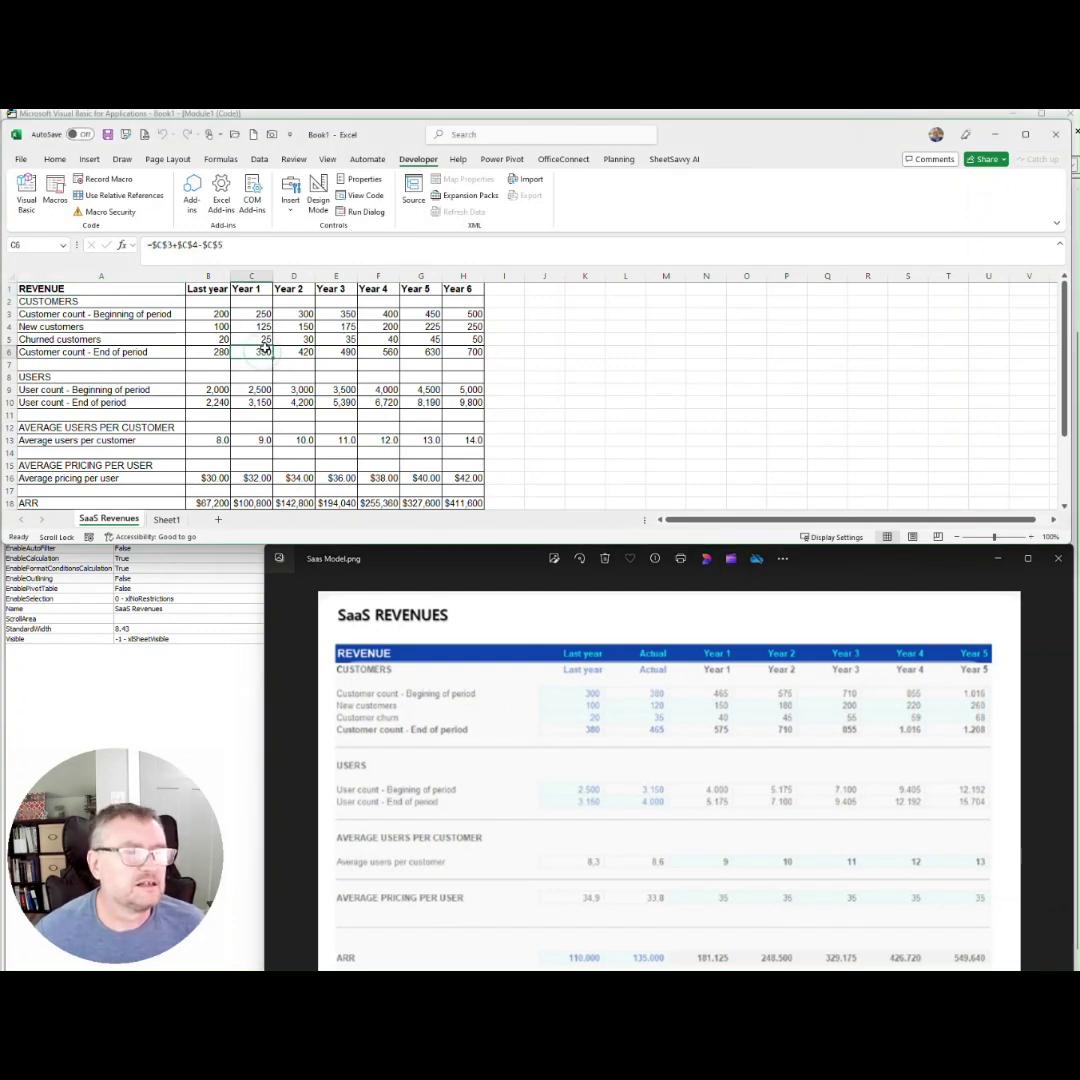
{"action": "left_click", "coordinate": [185, 245]}
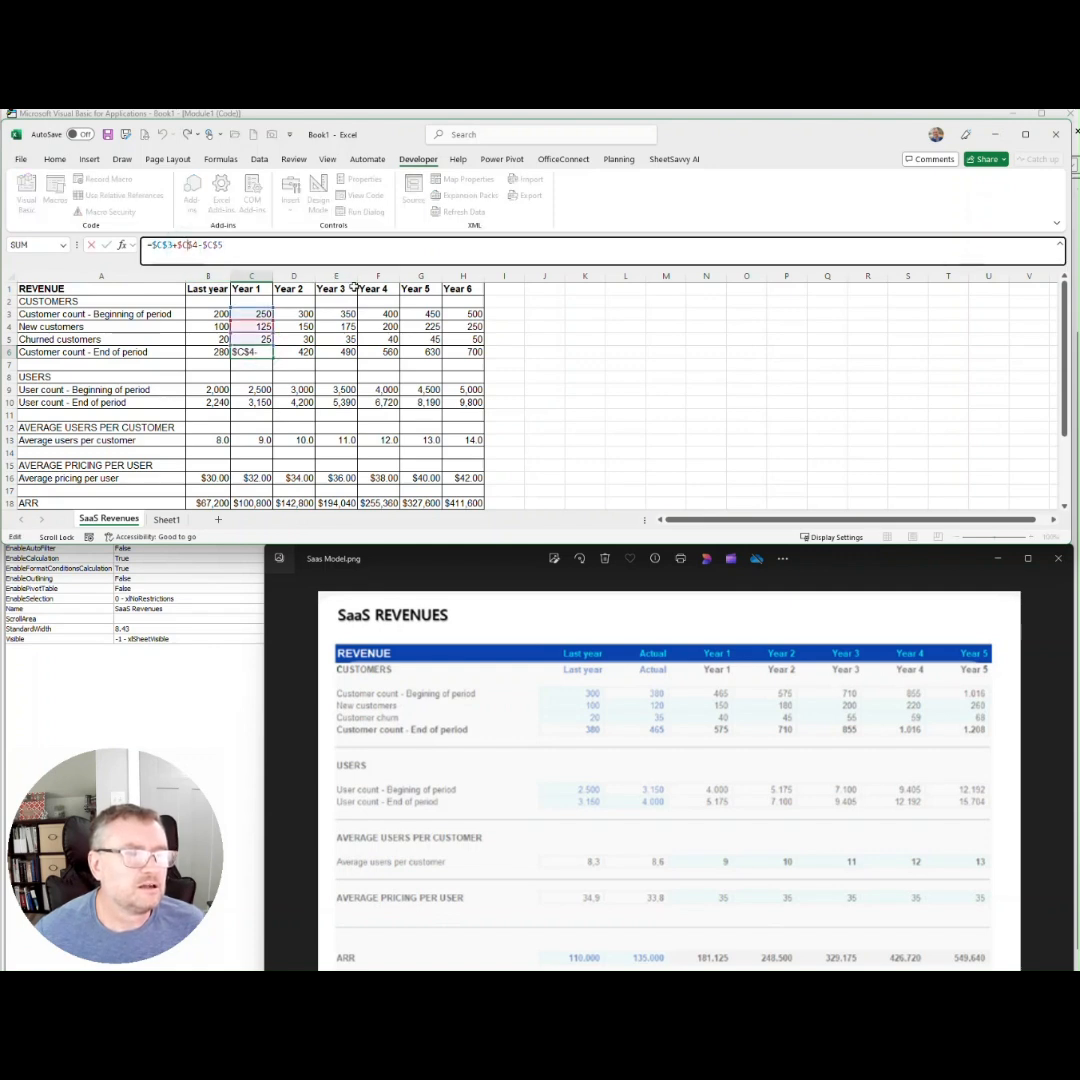
{"action": "left_click", "coordinate": [372, 352]}
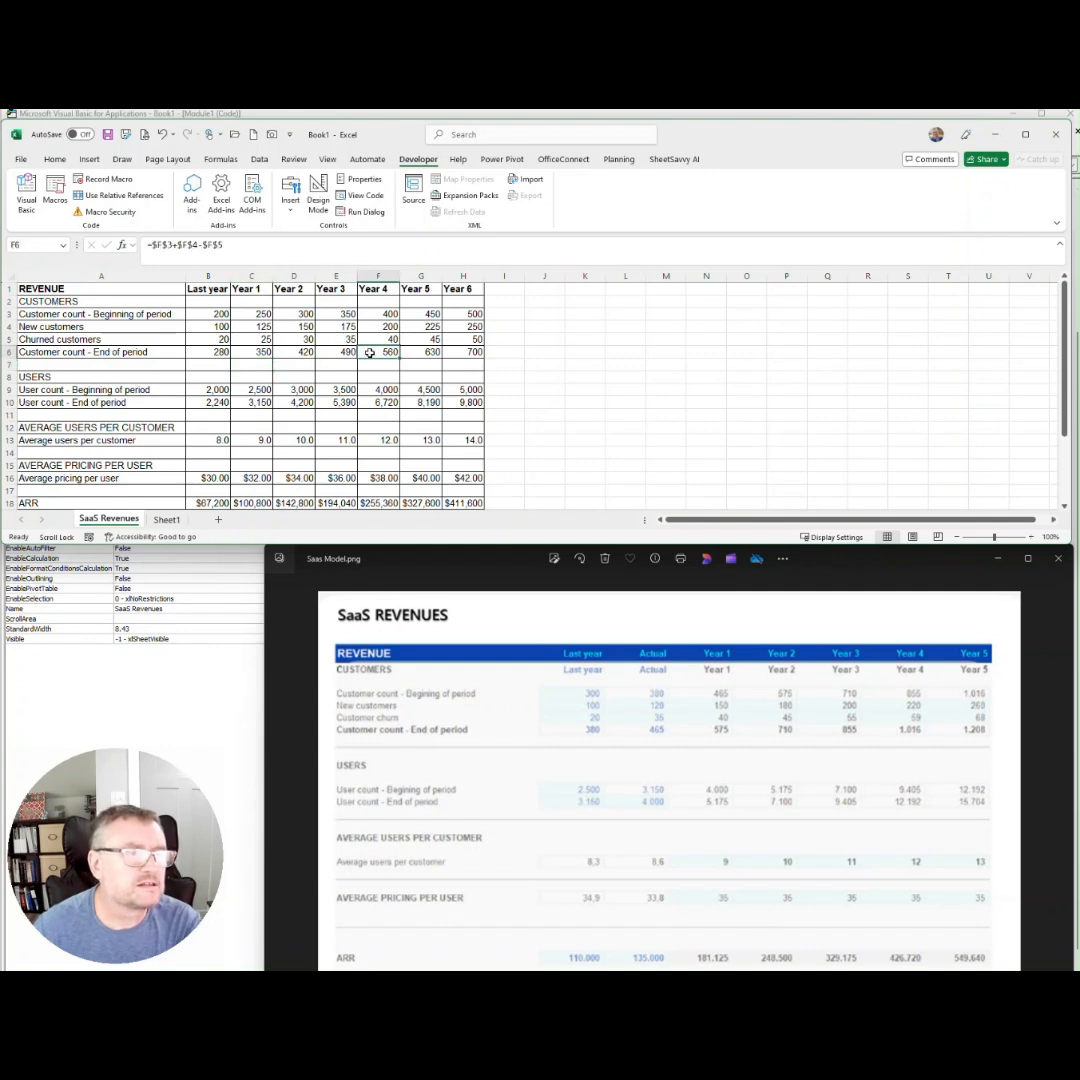
{"action": "left_click", "coordinate": [344, 404]}
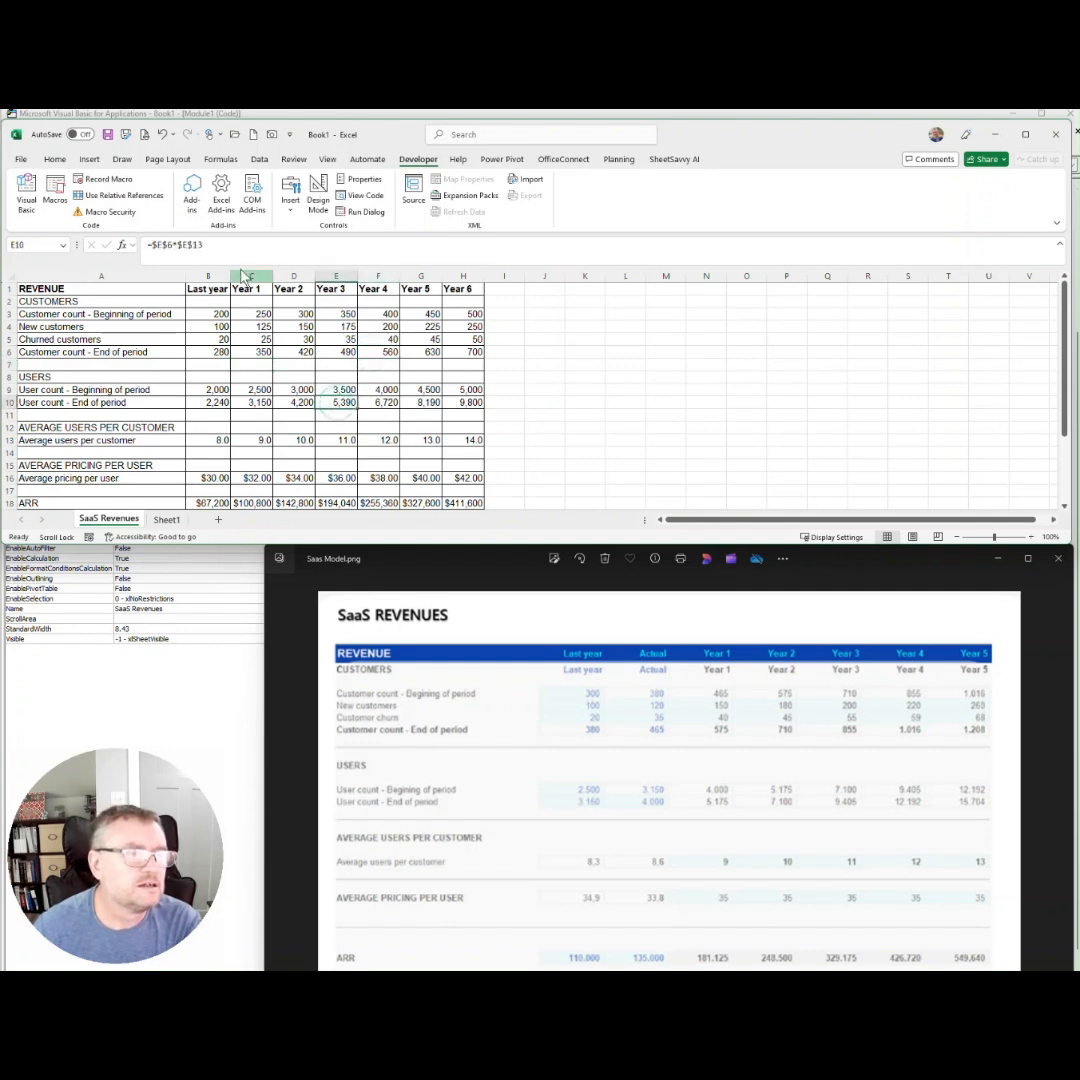
{"action": "left_click", "coordinate": [196, 245]}
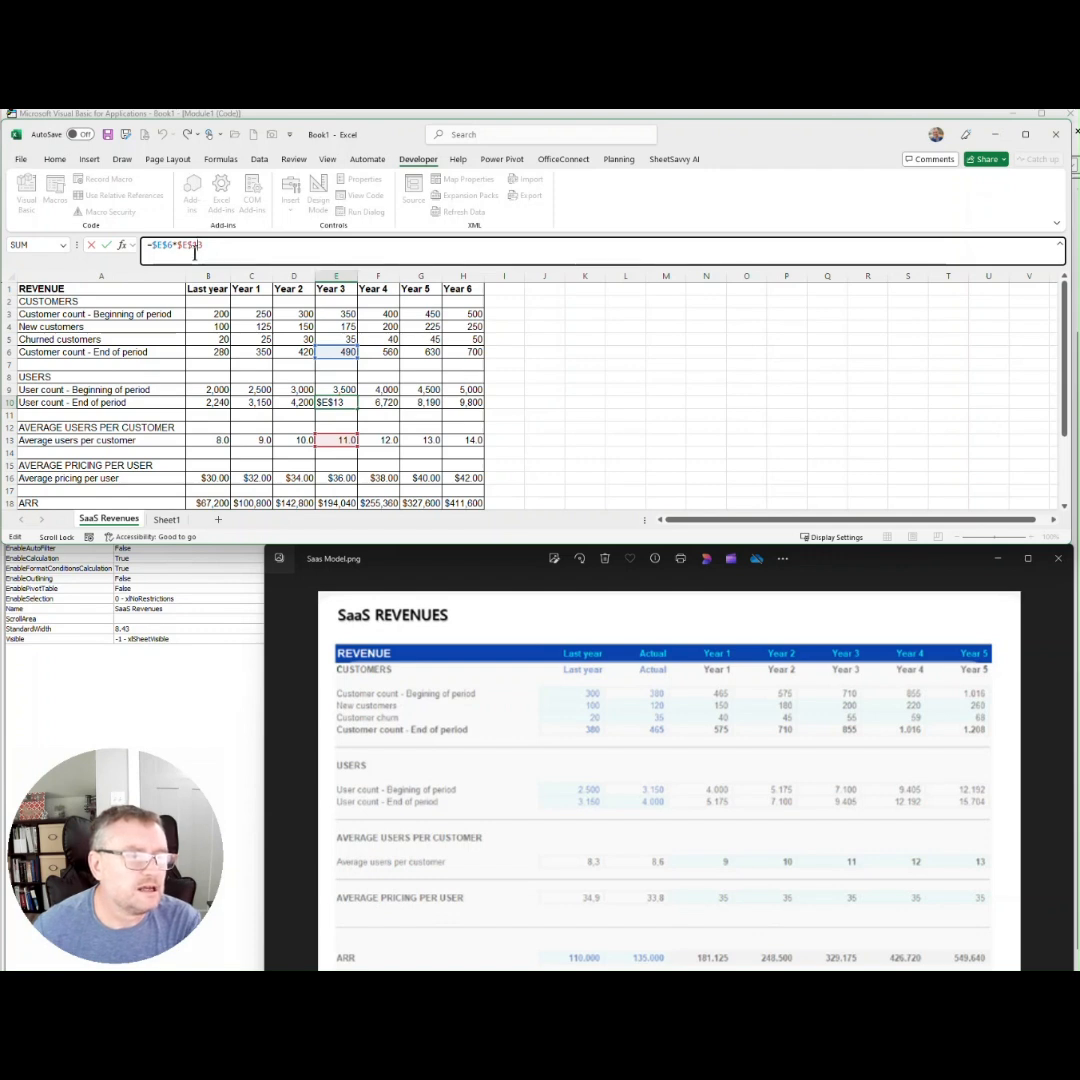
{"action": "key", "text": "Return"}
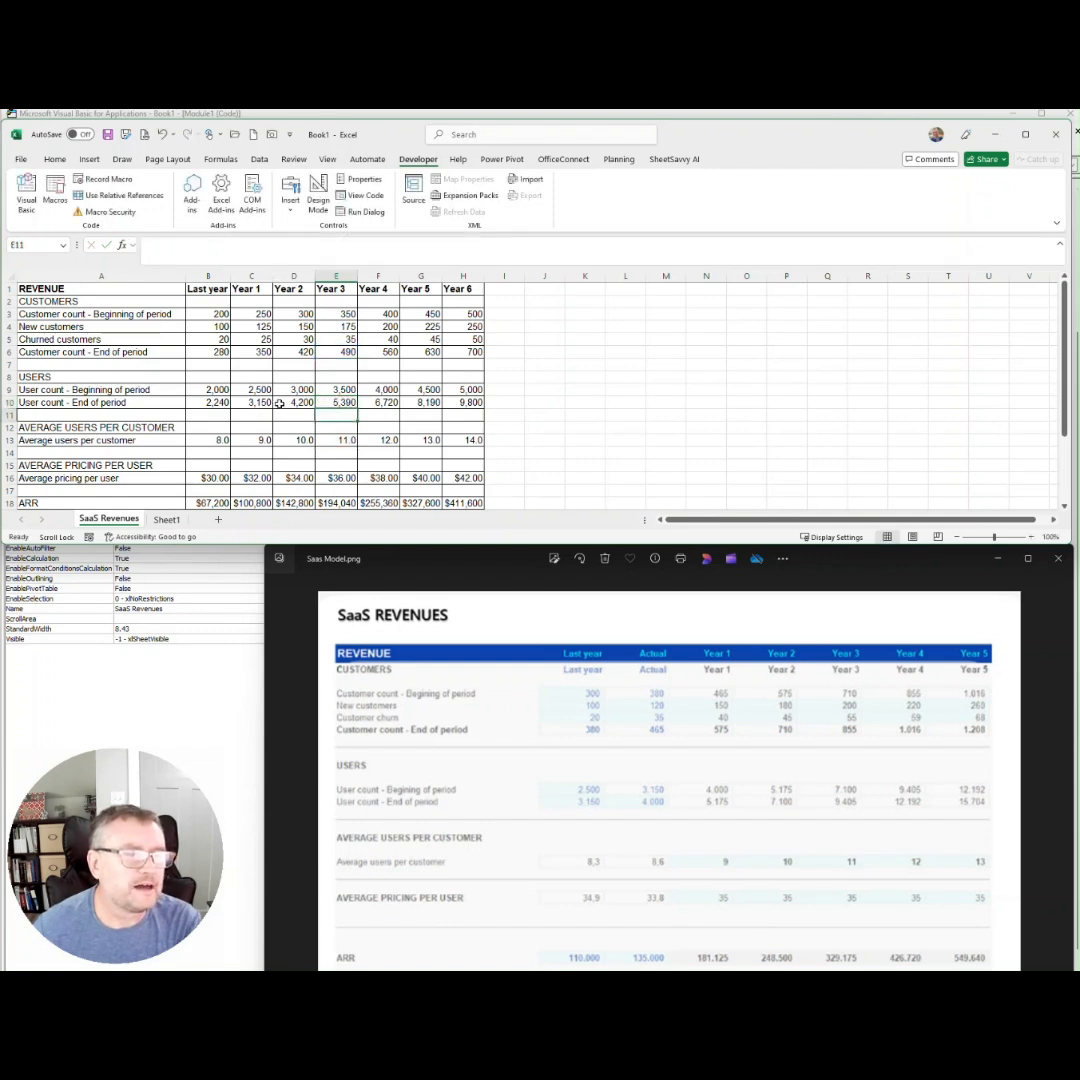
{"action": "left_click", "coordinate": [345, 477]}
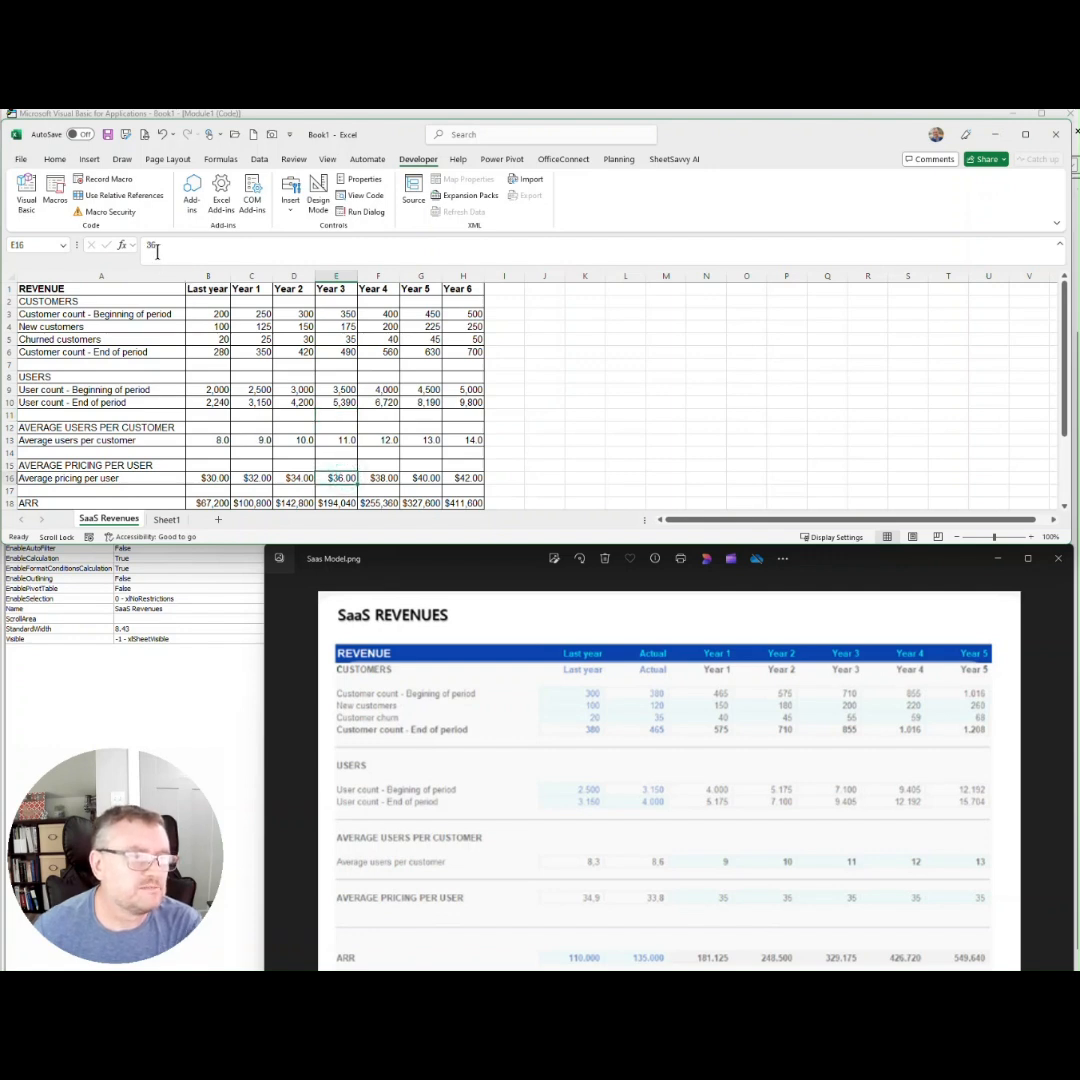
{"action": "left_click", "coordinate": [385, 478]}
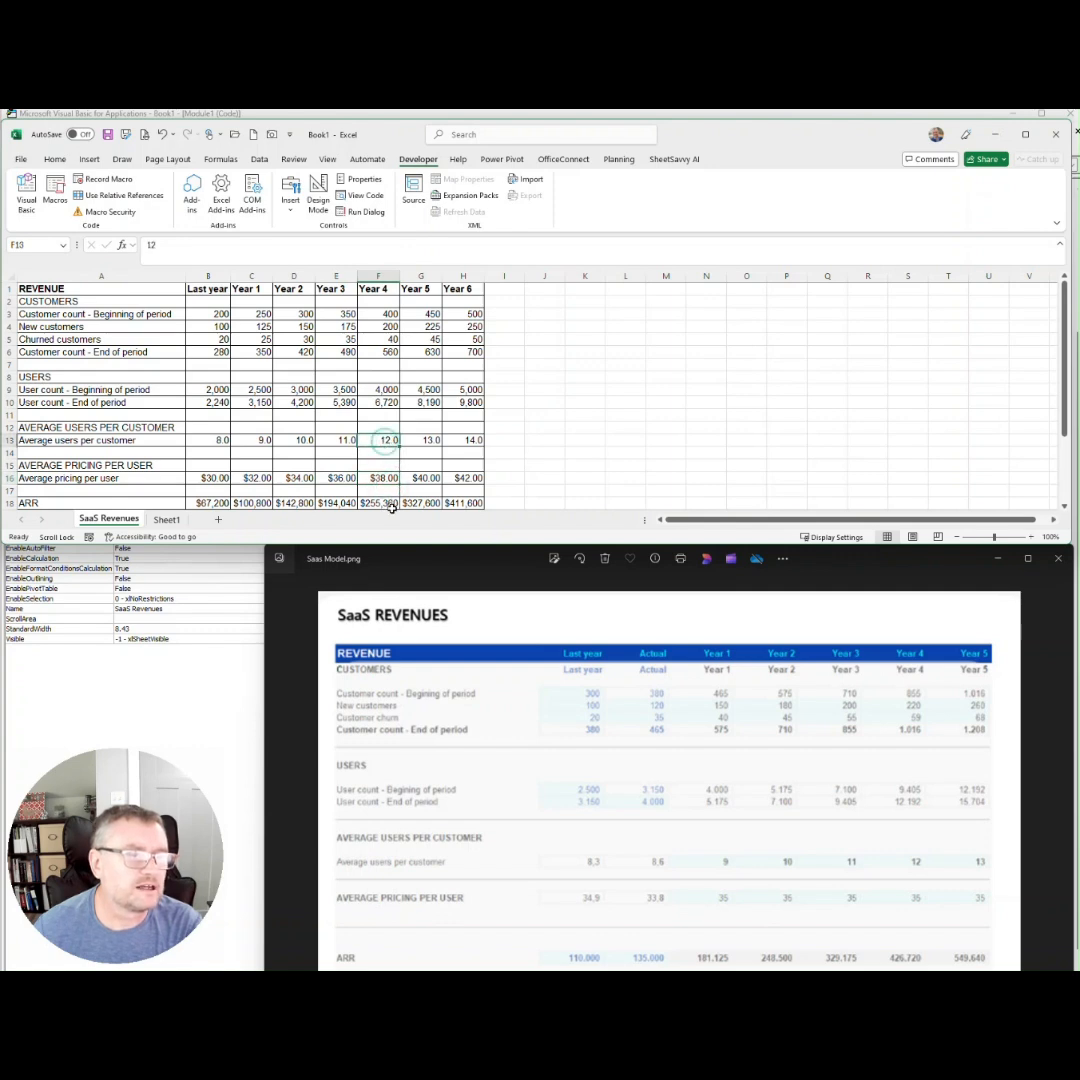
{"action": "left_click", "coordinate": [391, 502]}
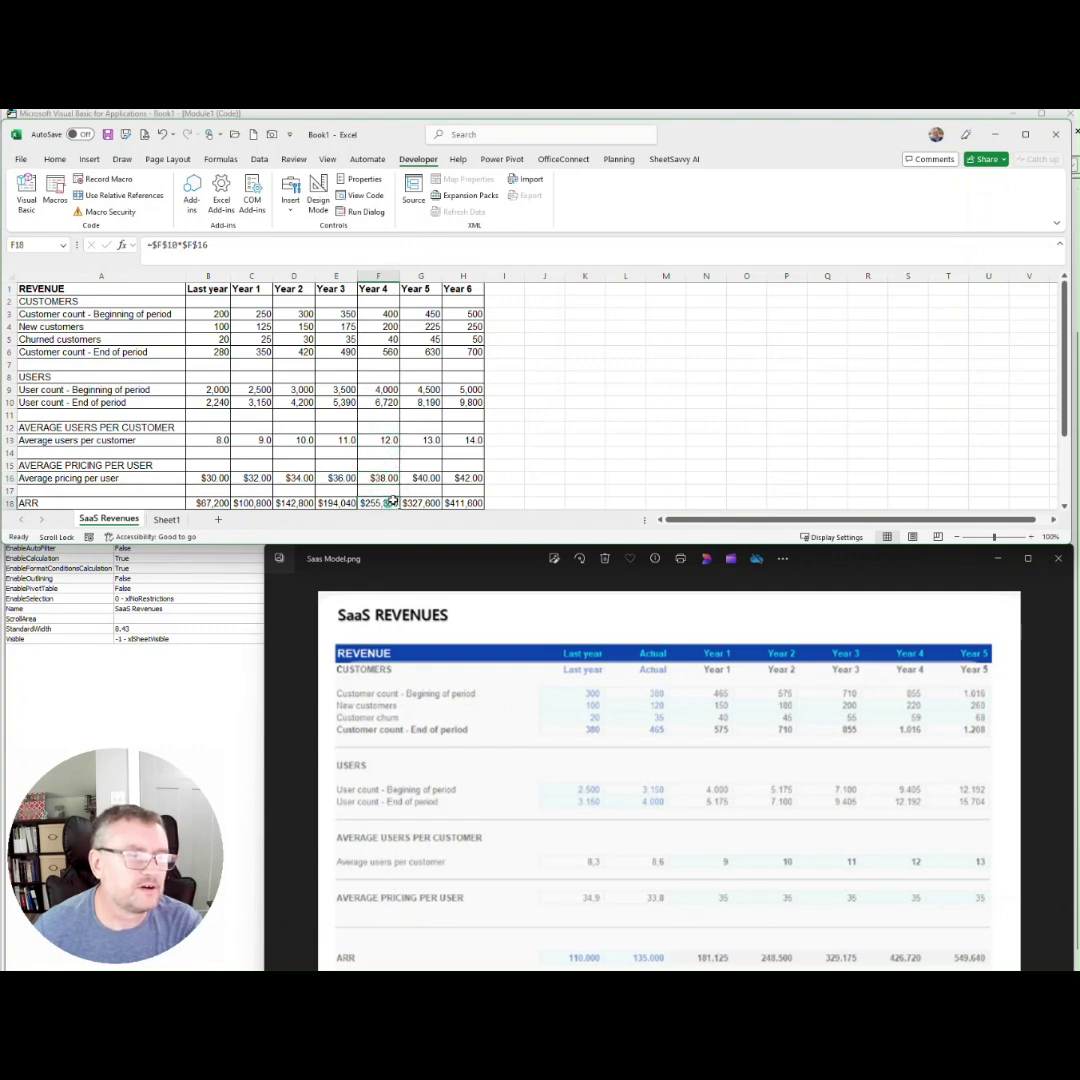
{"action": "left_click", "coordinate": [190, 244]}
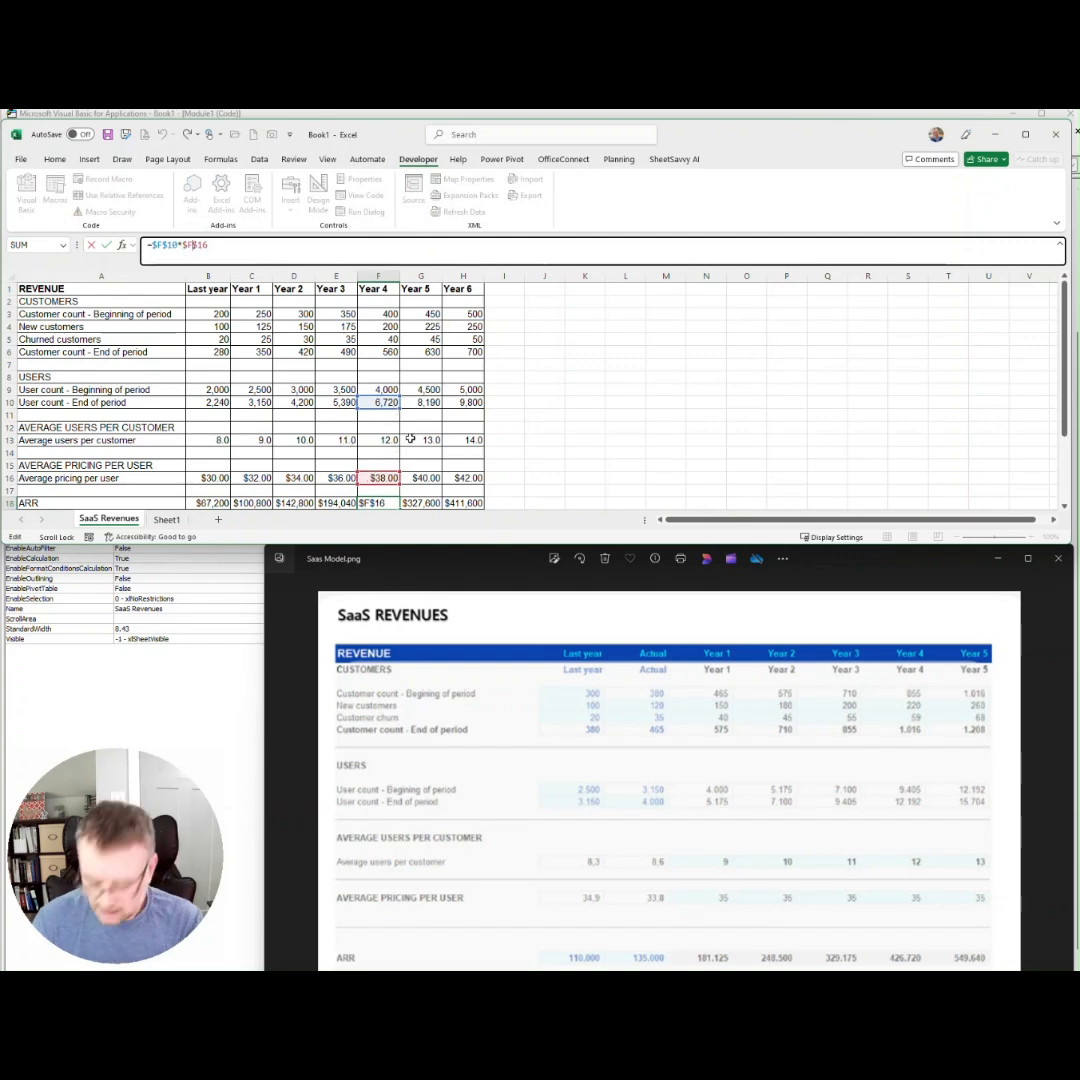
{"action": "key", "text": "Return"}
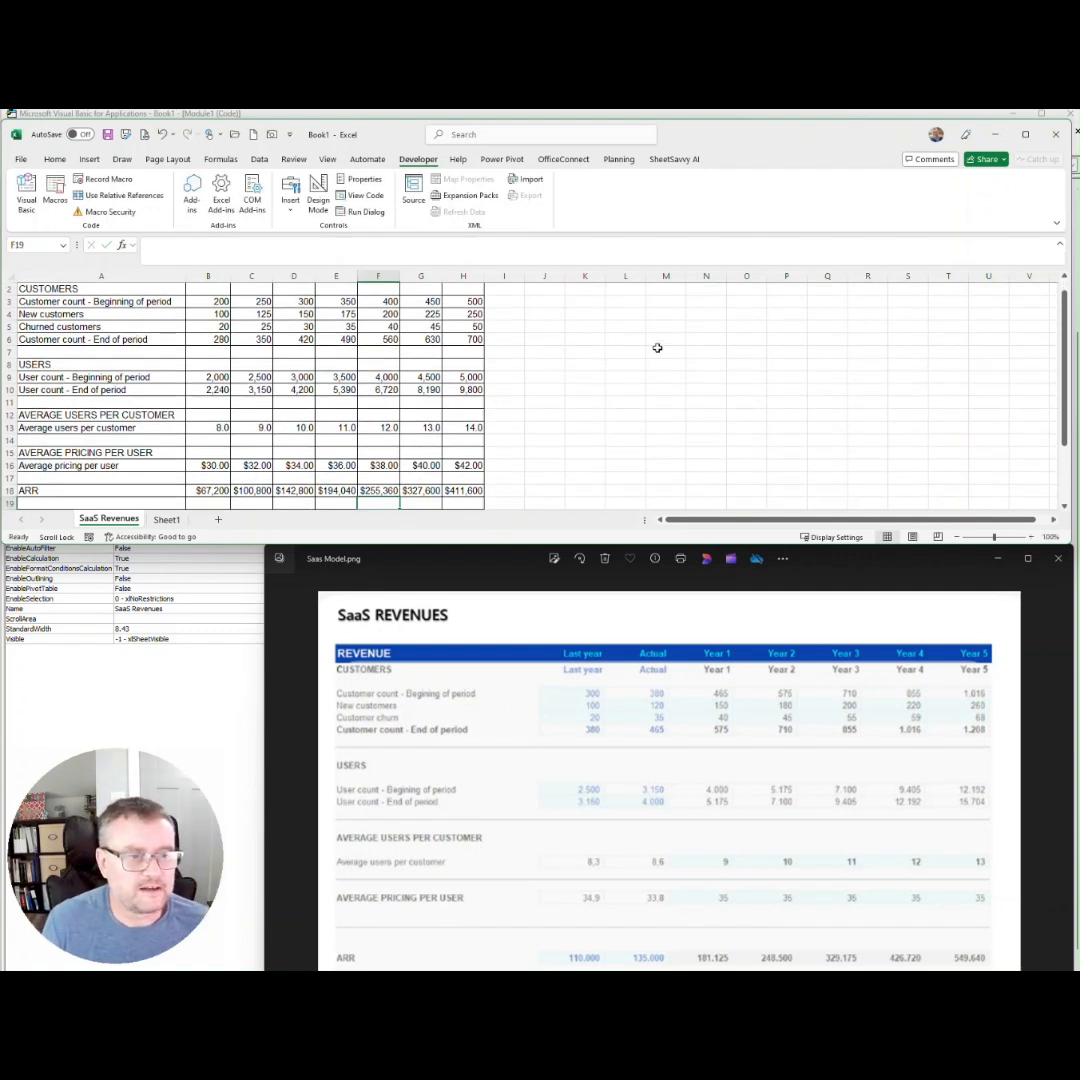
{"action": "scroll", "coordinate": [650, 345], "scroll_direction": "up", "scroll_amount": 1}
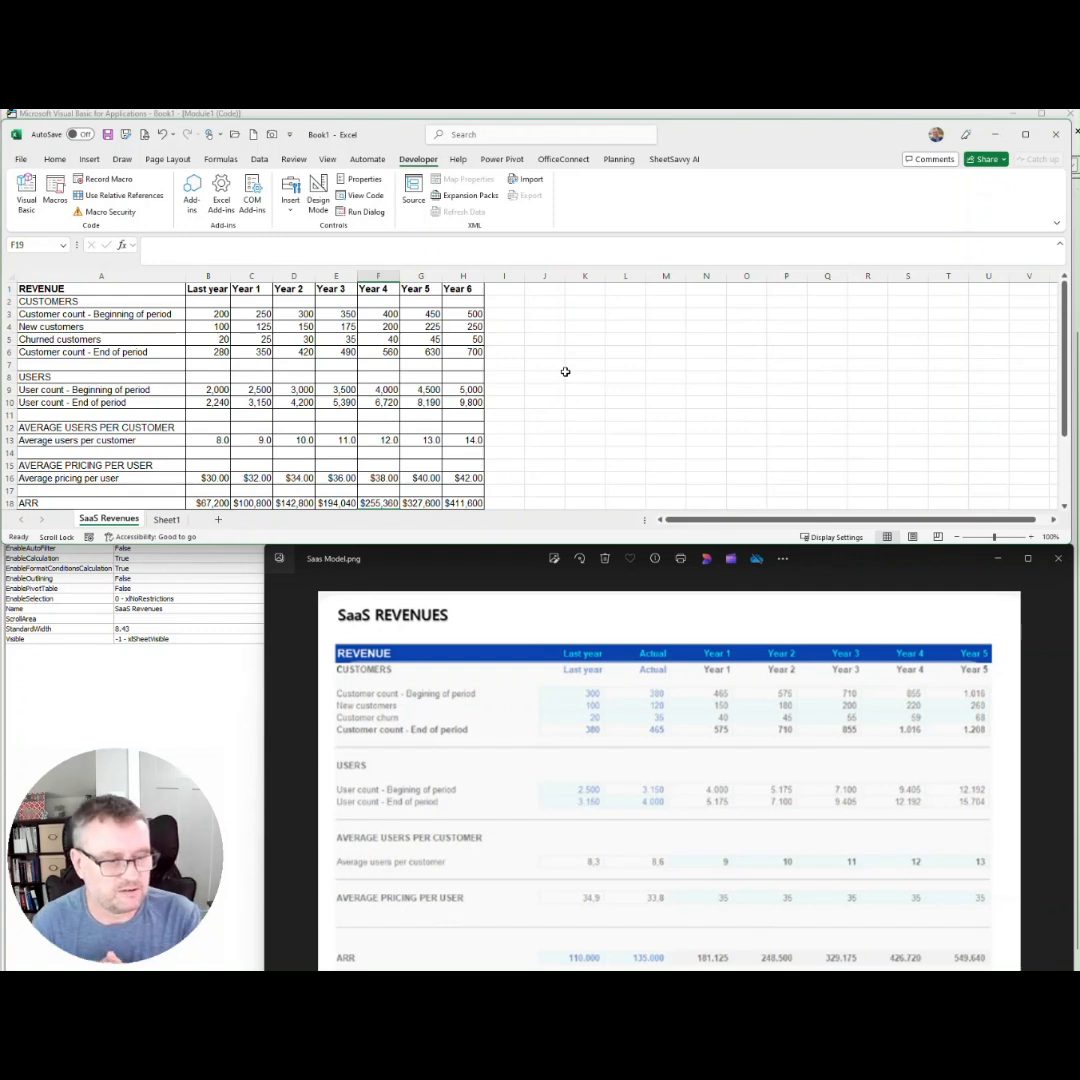